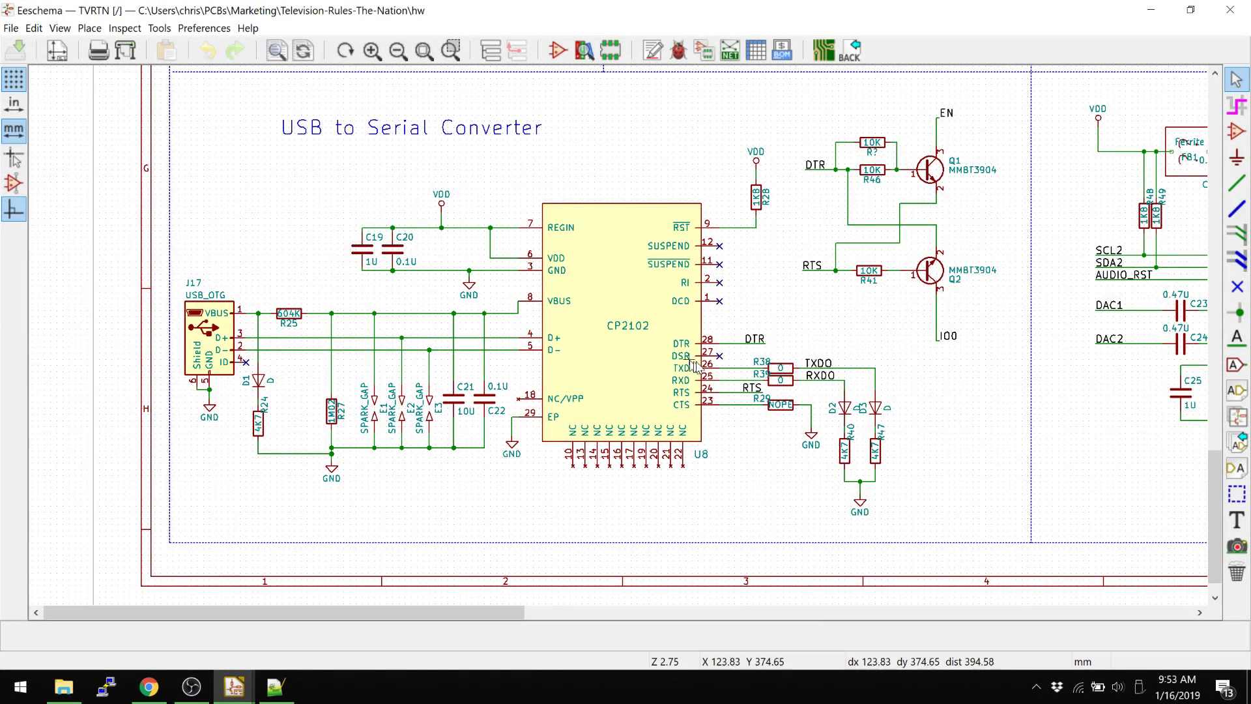
Copy diode D1 and place the duplicate below the D- line, between D1 and resistor R27.
middle_drag(692, 363, 748, 331)
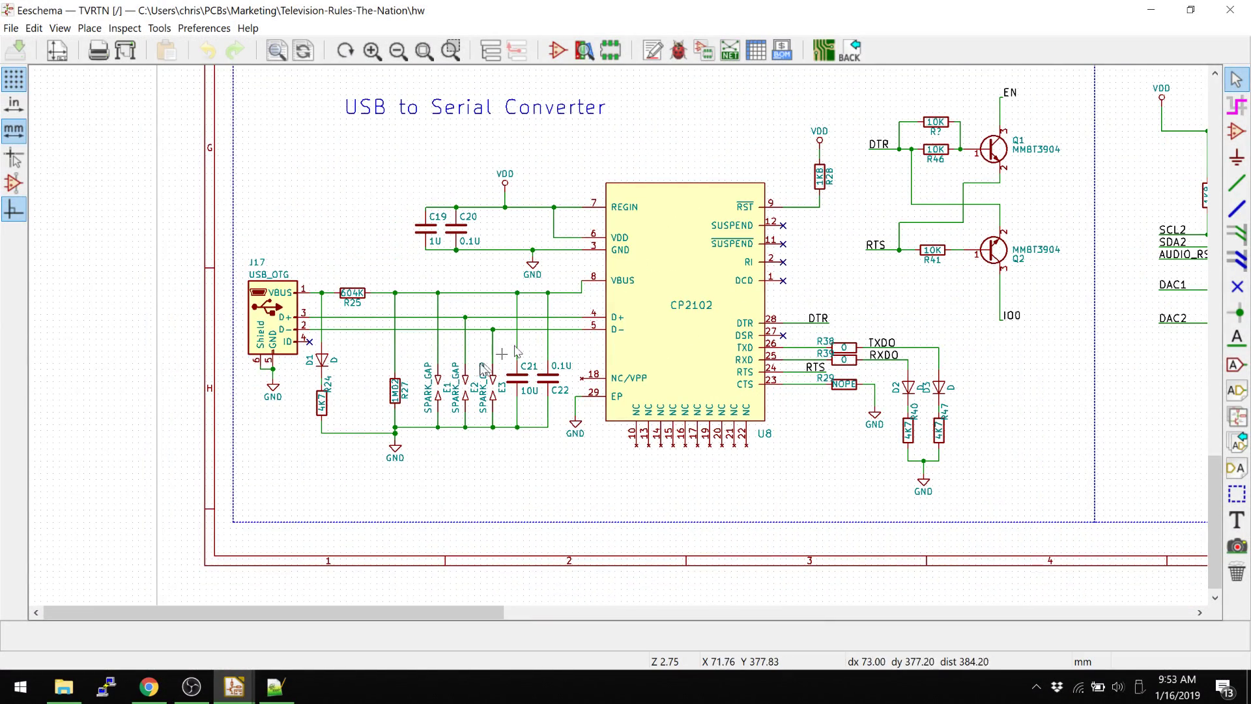
scroll(516, 349, up, 4)
middle_drag(614, 321, 531, 297)
key(c)
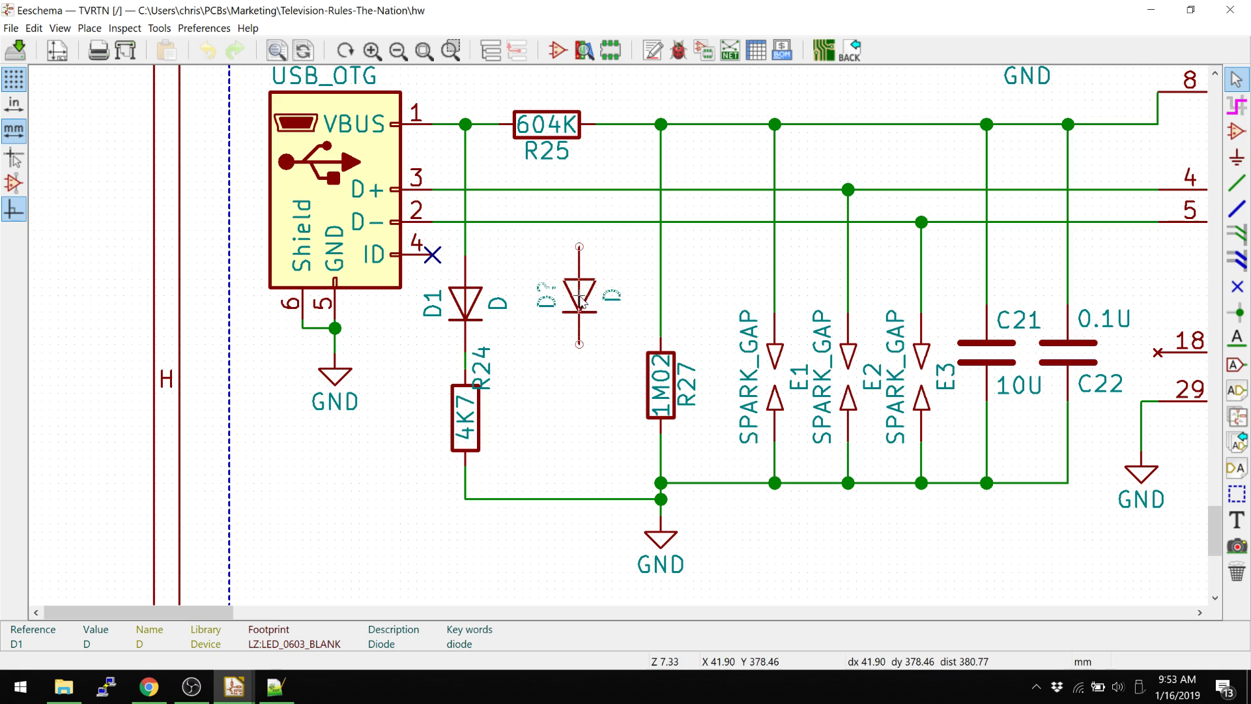
click(641, 281)
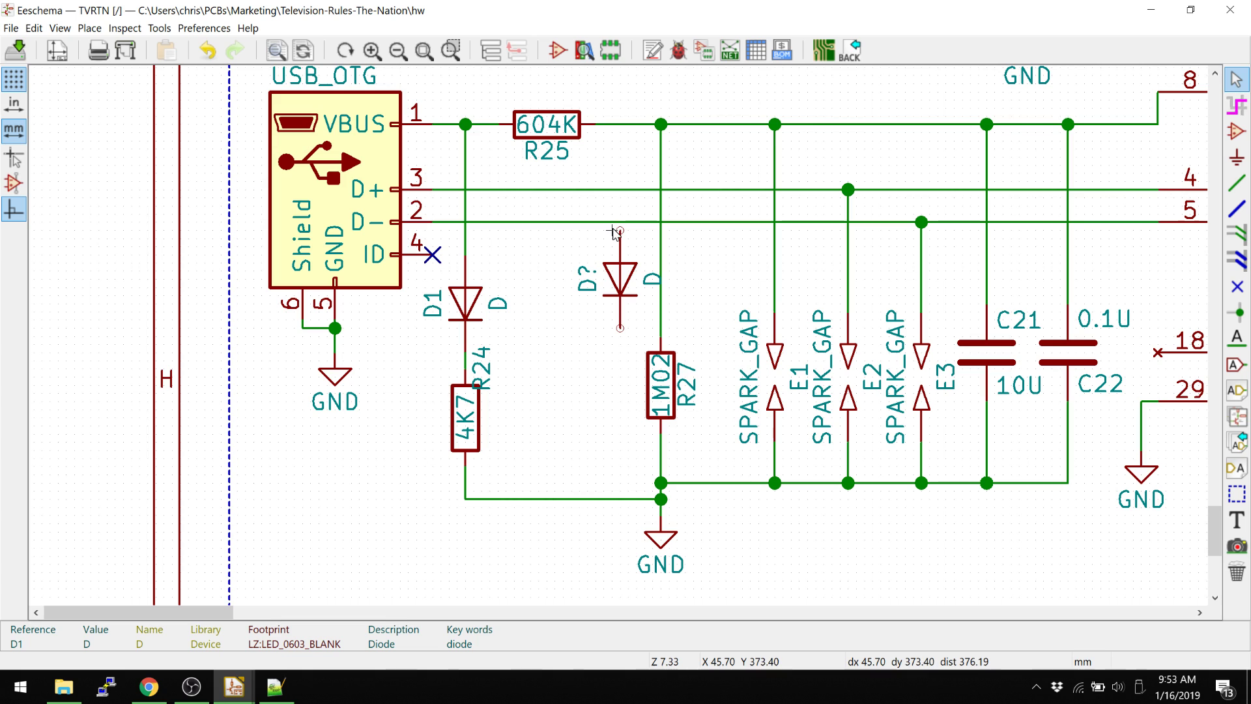
Wire the new diode's anode to the D- line and its cathode to the vertical wire above R27.
key(w)
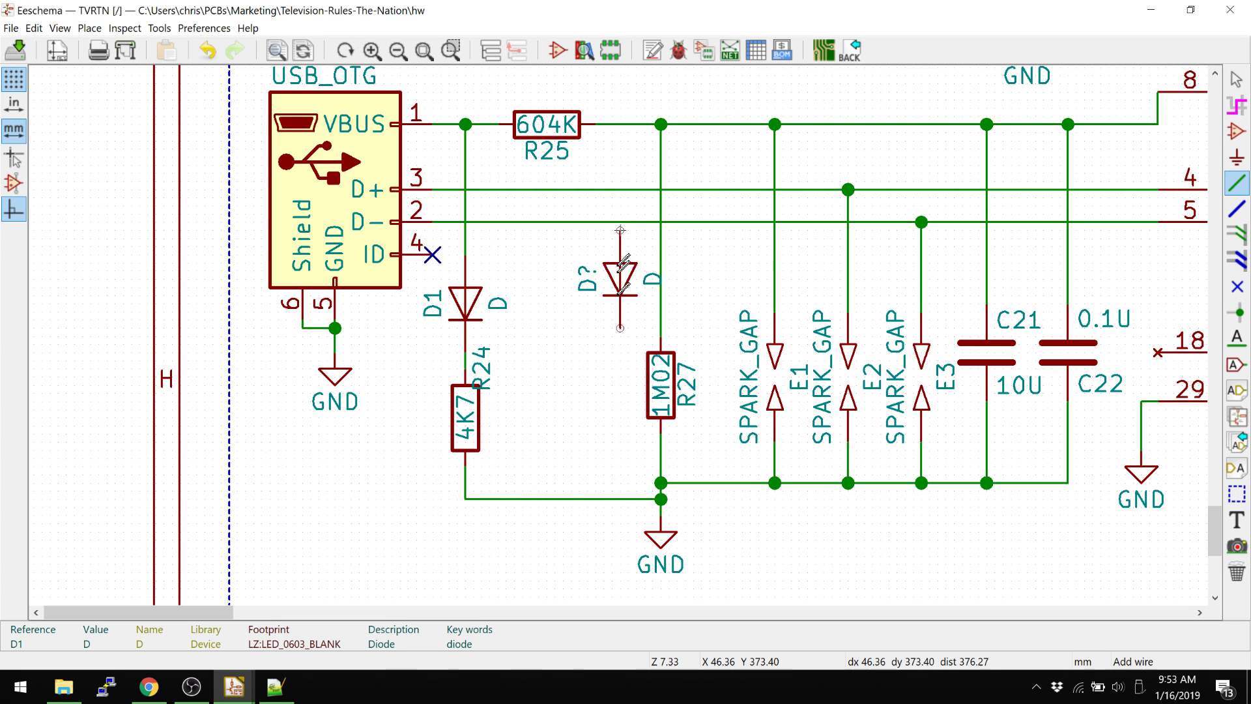
click(620, 230)
click(620, 222)
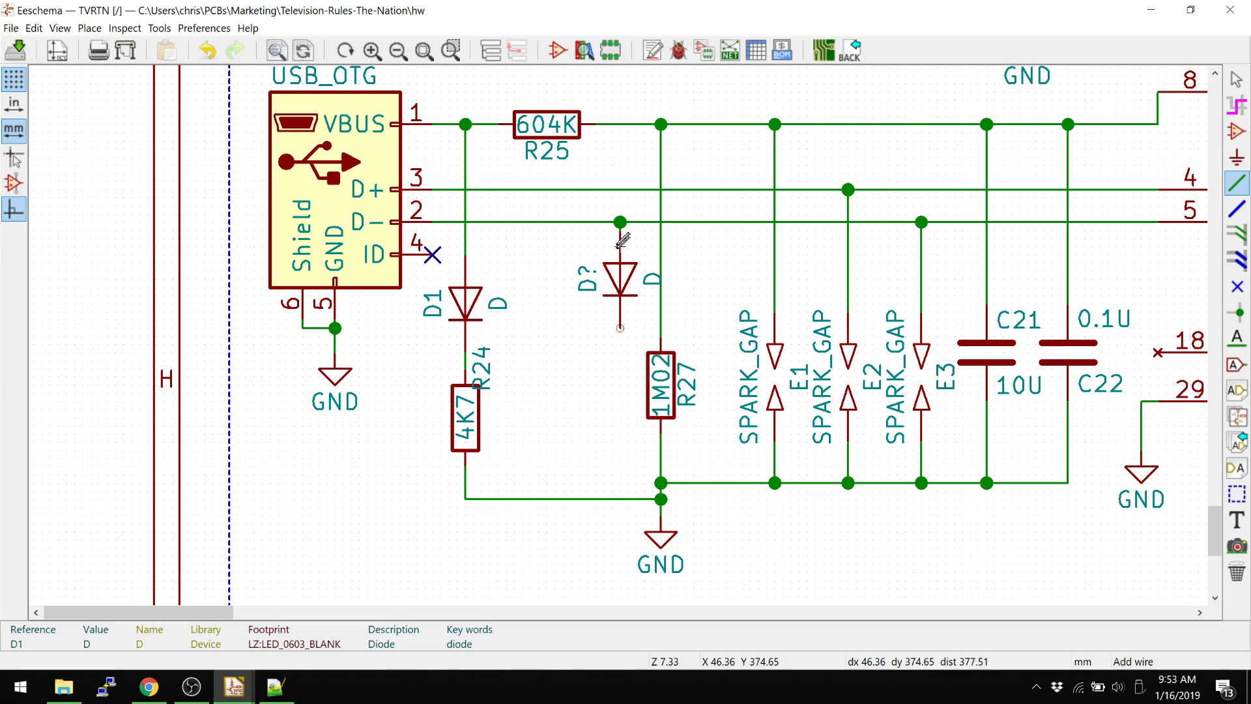
click(620, 328)
click(661, 328)
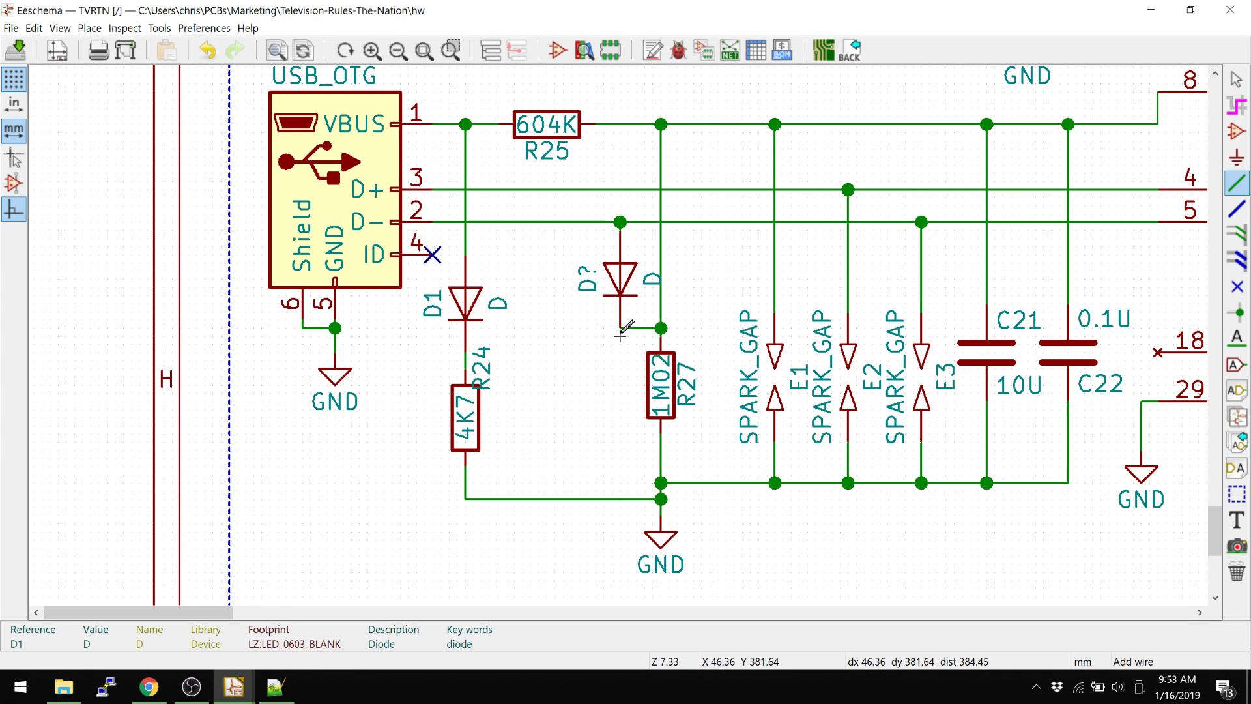
Annotate the entire schematic, keeping existing annotations, so the new diode receives a reference number.
scroll(620, 314, up, 2)
scroll(610, 292, down, 3)
scroll(525, 332, up, 2)
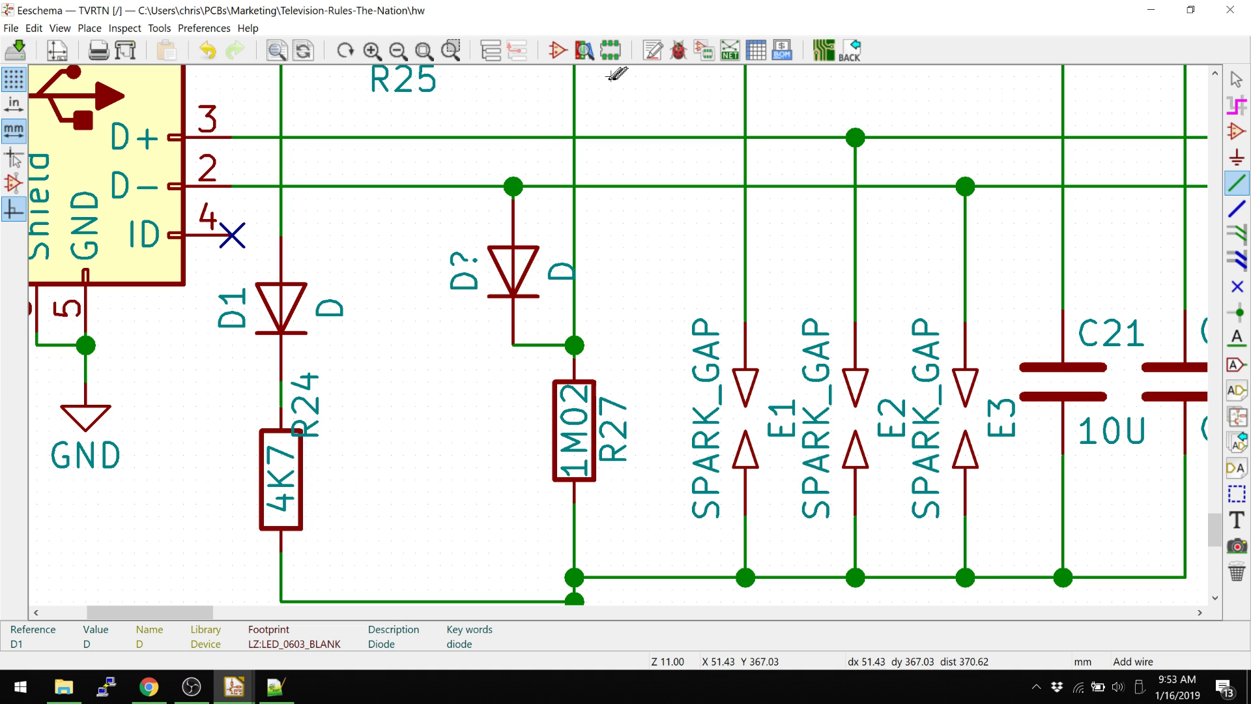
click(652, 52)
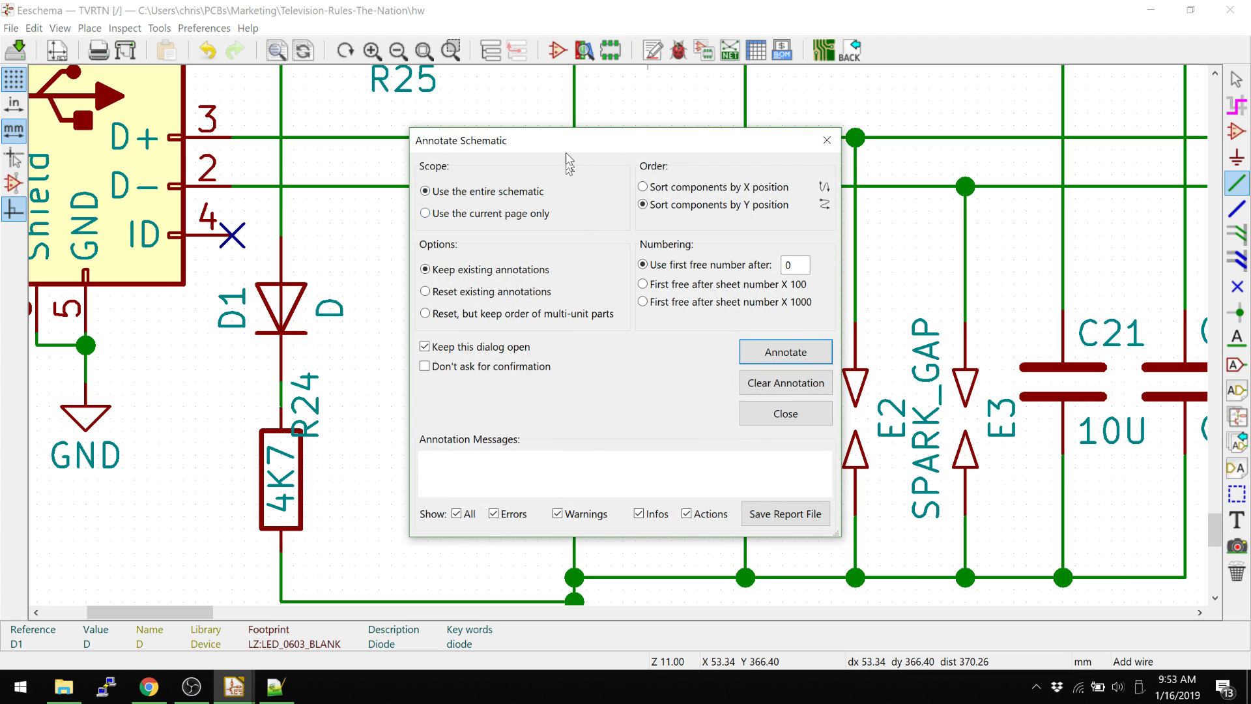
drag(587, 149, 881, 114)
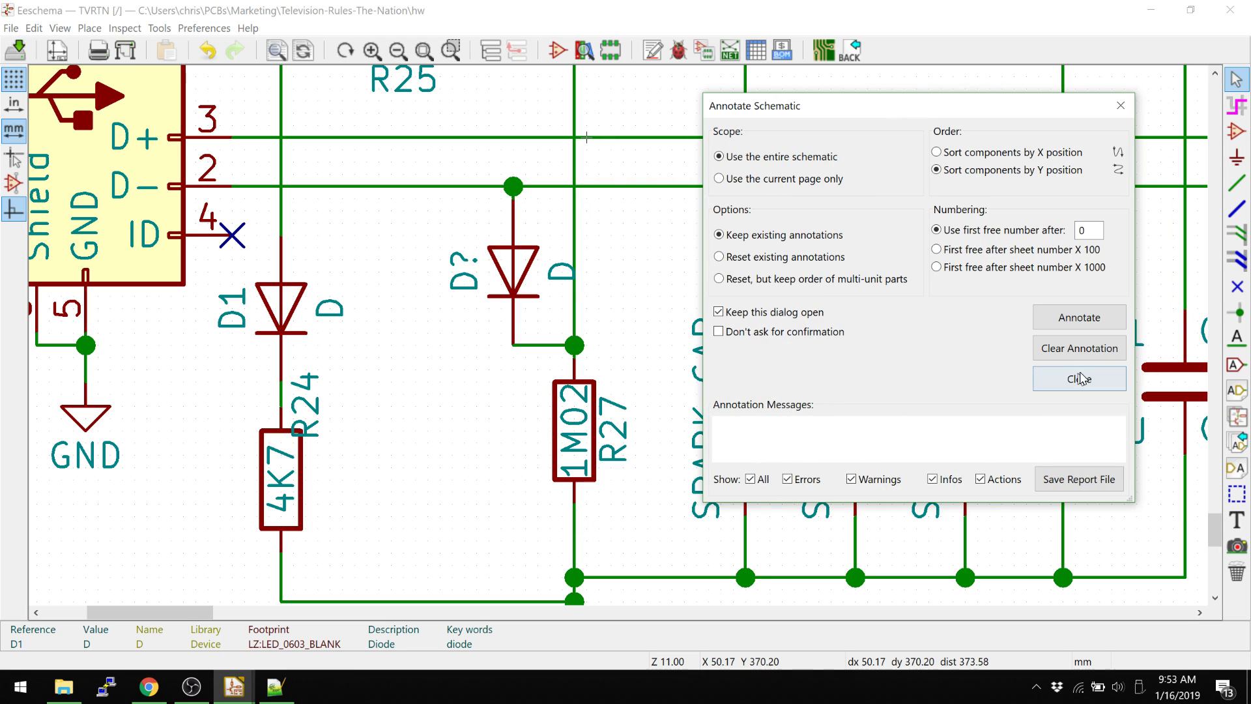
click(1079, 317)
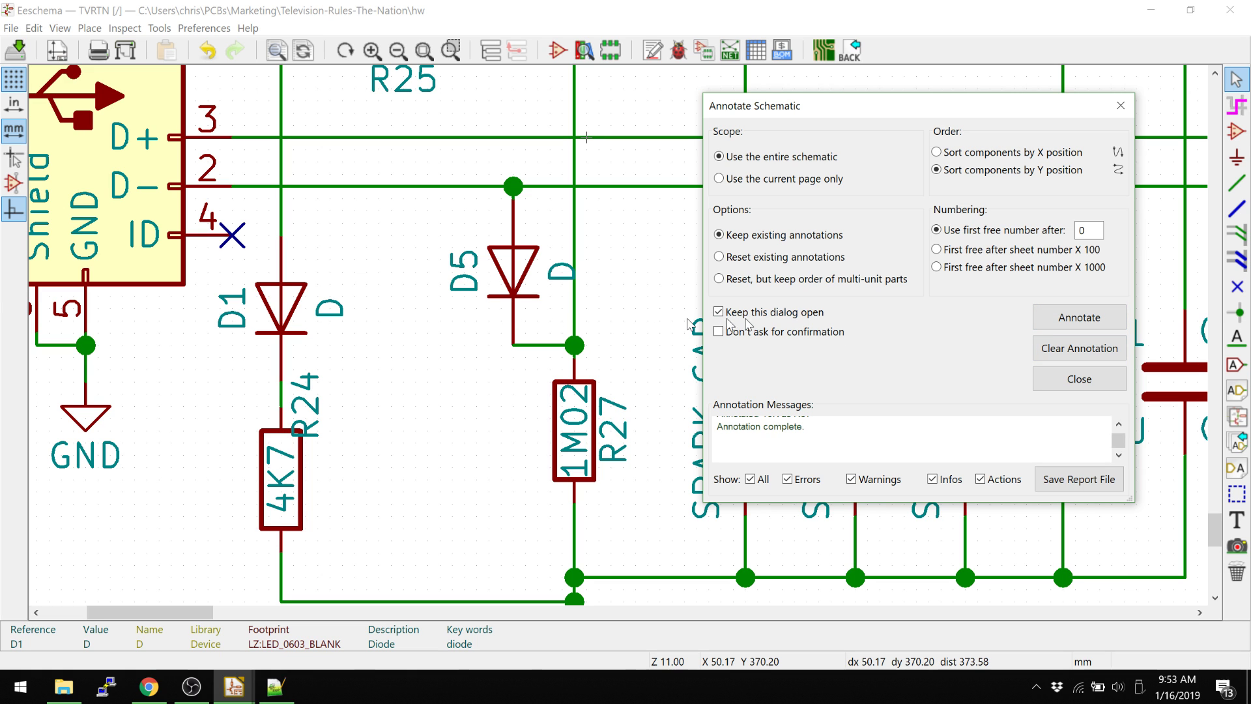
click(1076, 381)
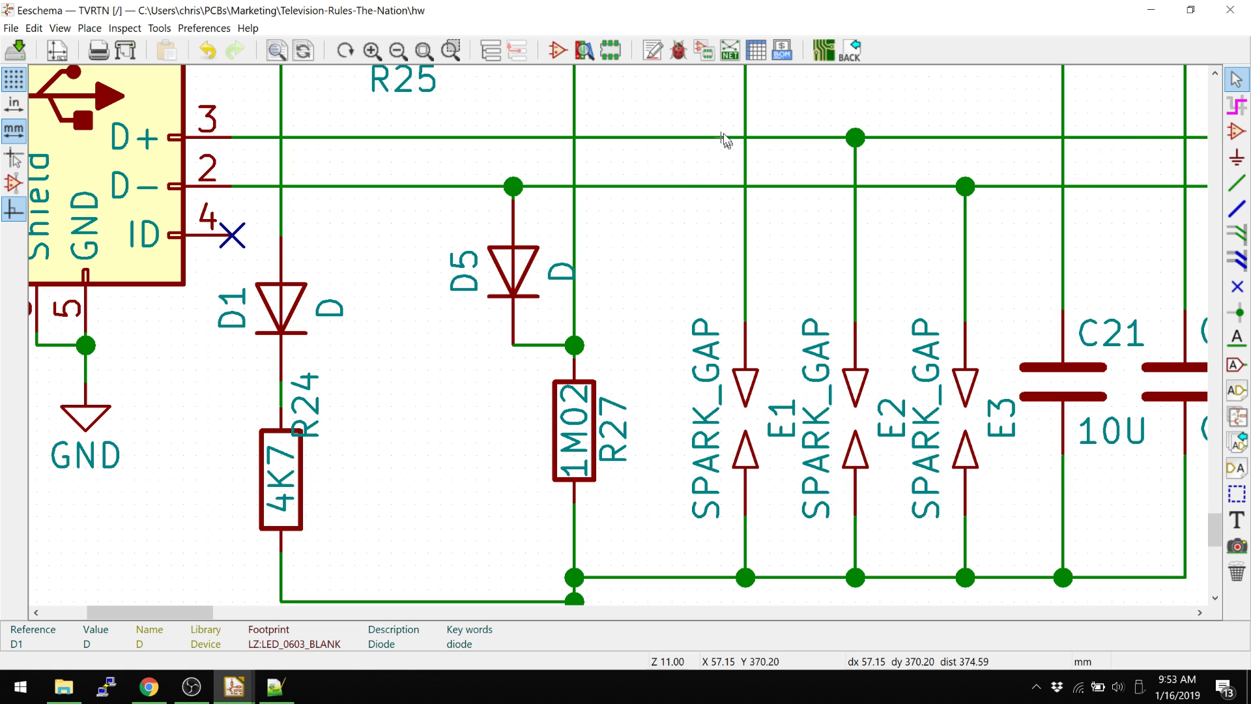
Generate the Pcbnew netlist and save it as TVRTN.net in the project's hw folder.
click(728, 55)
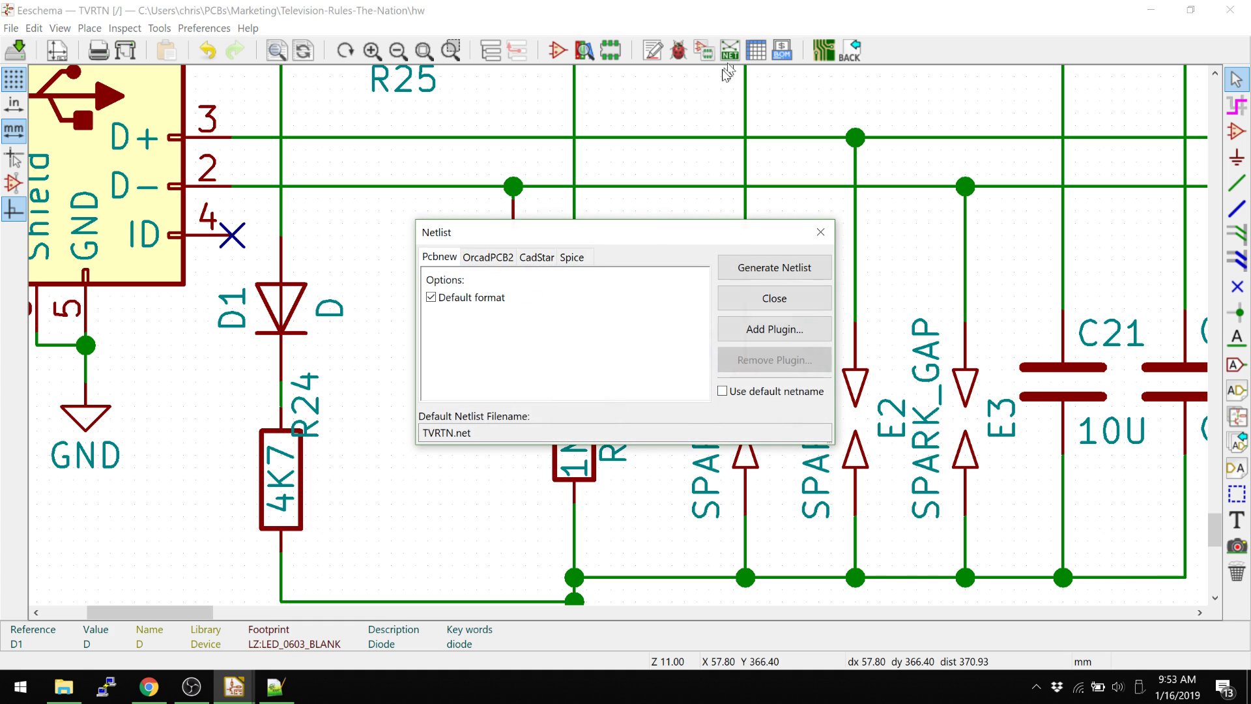
click(743, 266)
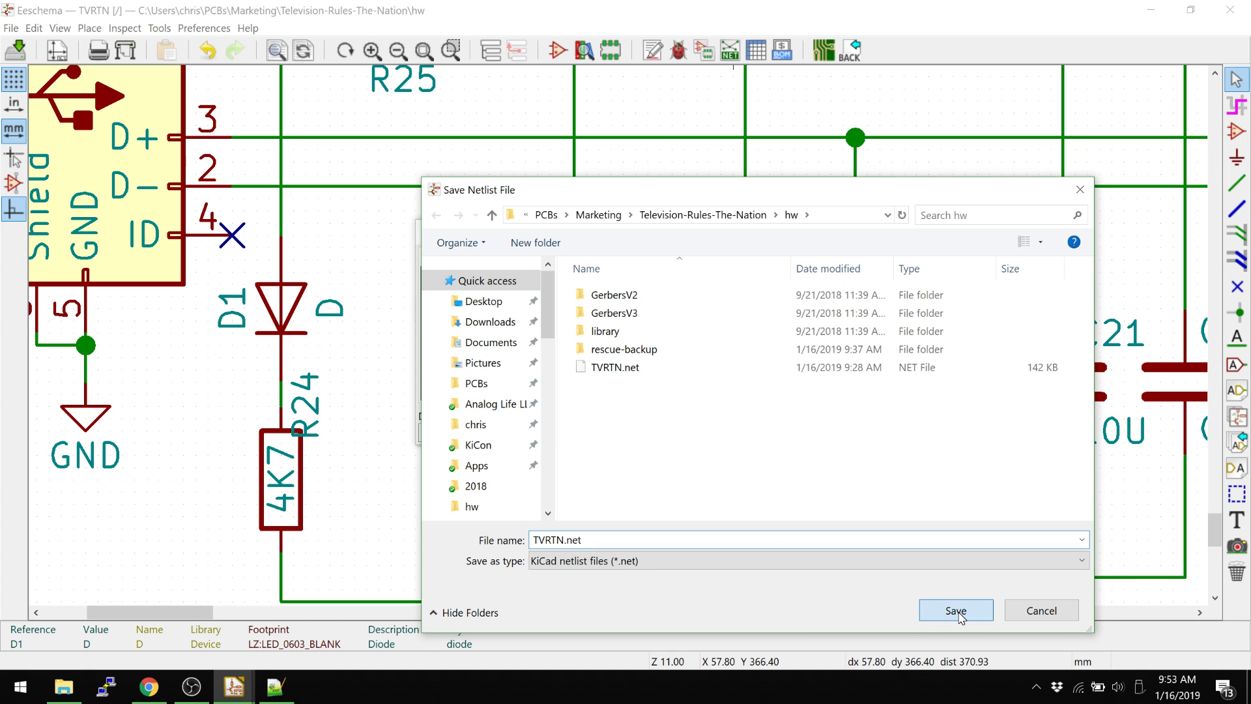
click(955, 611)
click(729, 298)
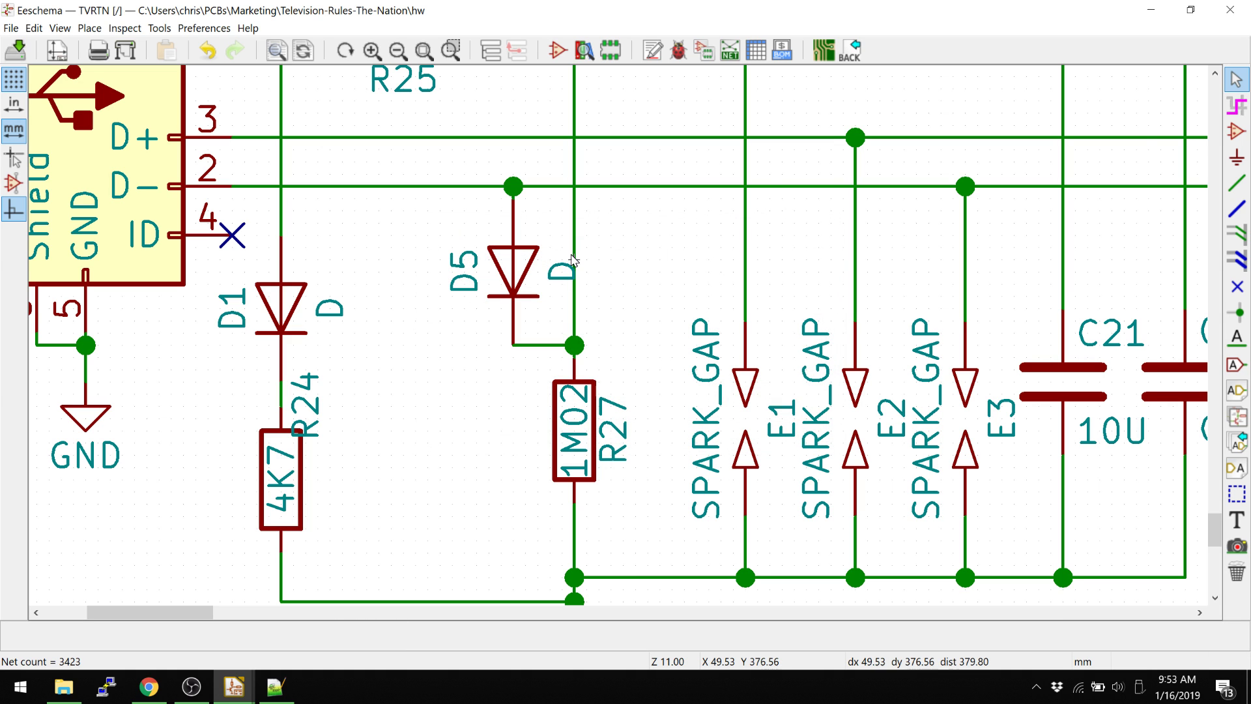
Switch to Pcbnew and read the TVRTN.net netlist into the board, matching footprints by reference.
key(alt+Tab)
key(alt+Tab)
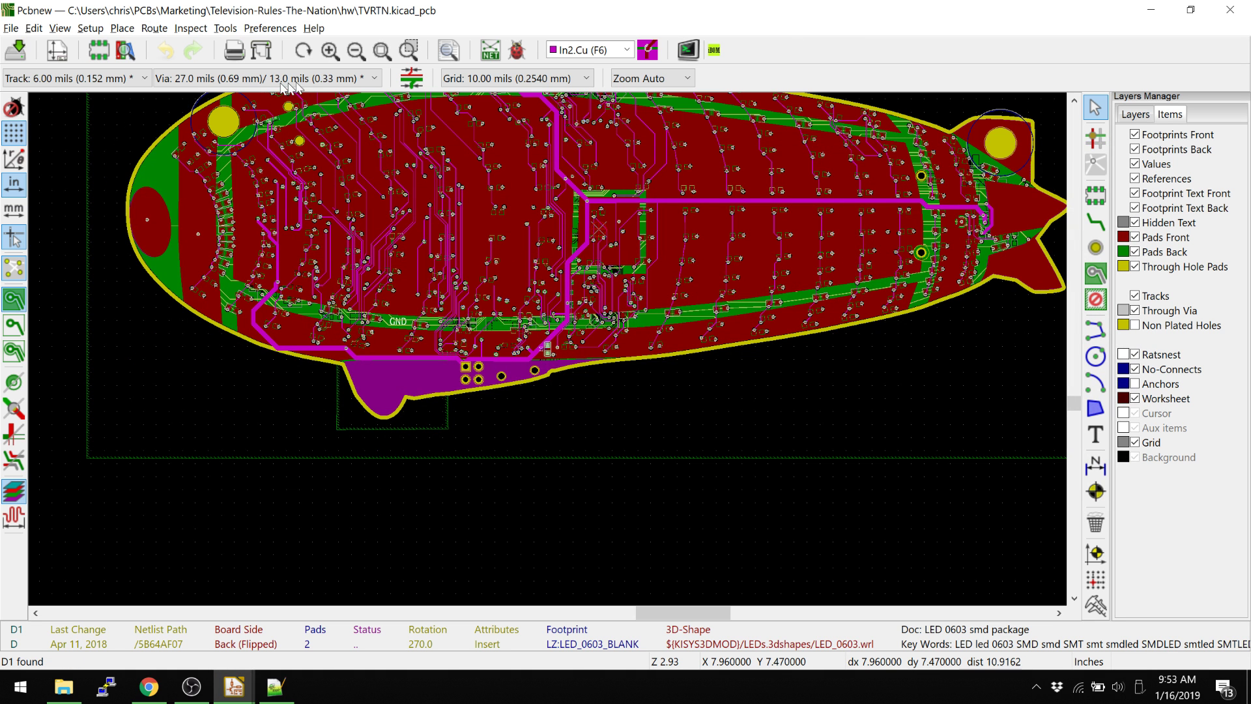
click(485, 55)
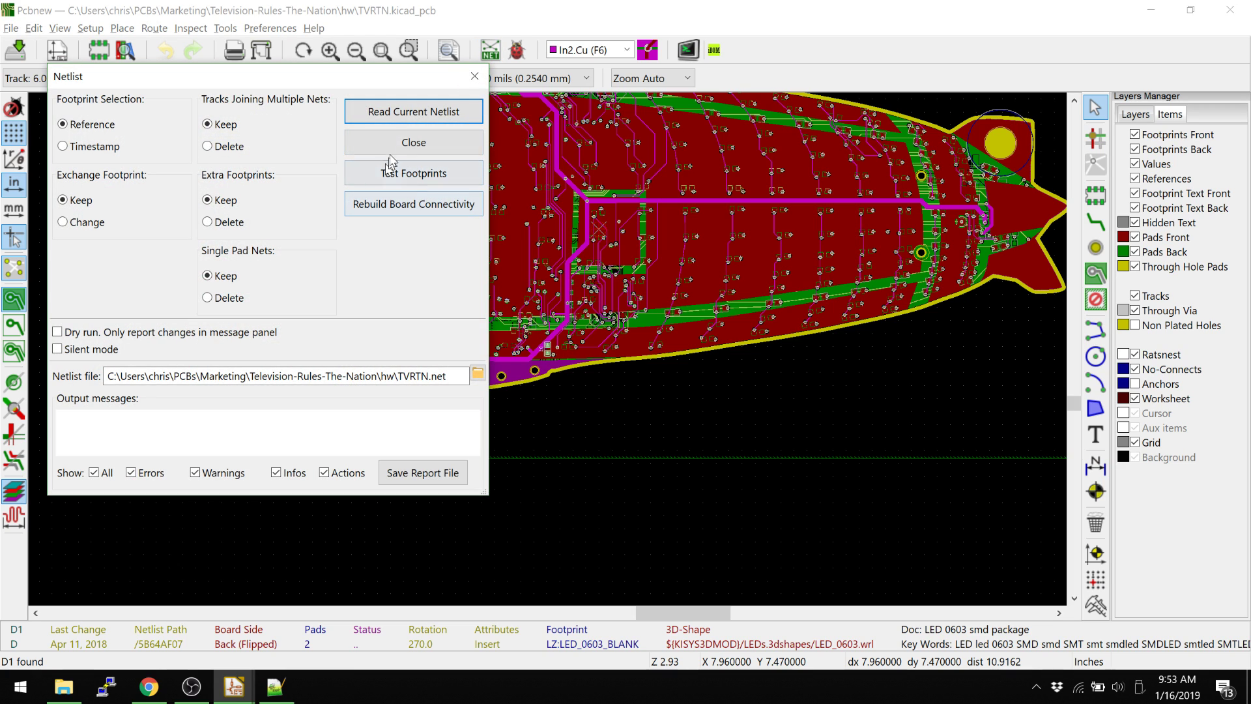
click(394, 114)
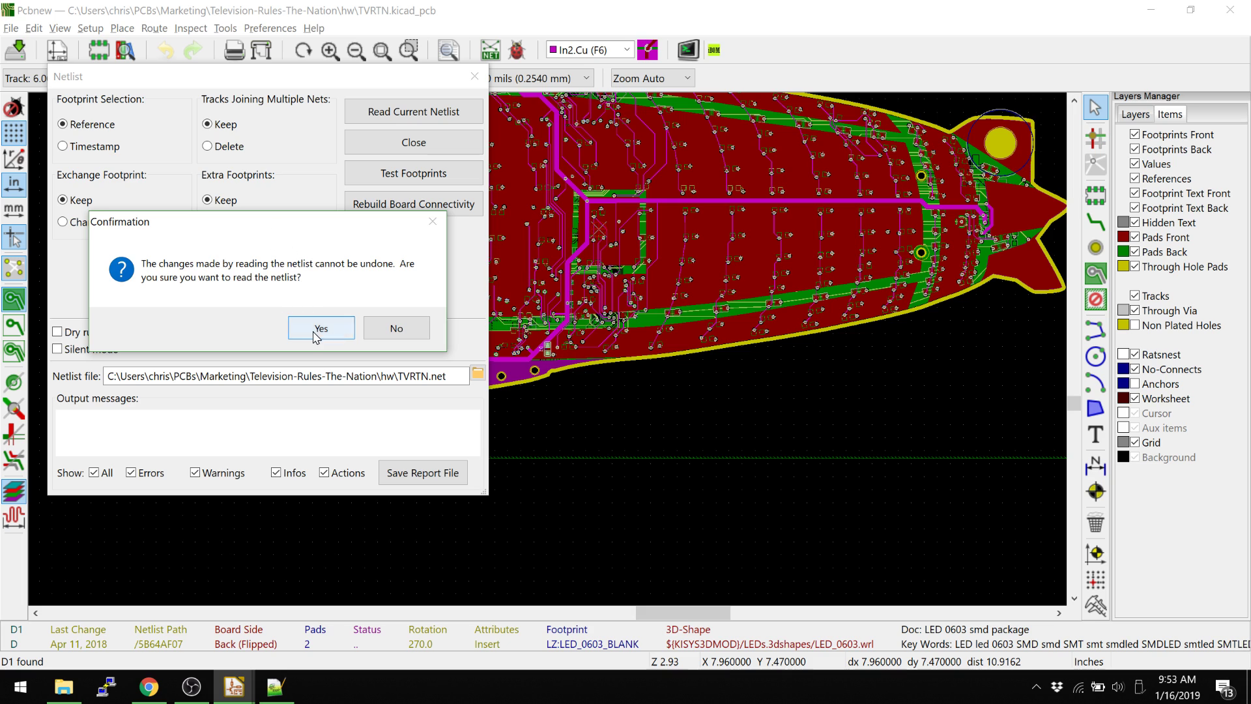
click(321, 327)
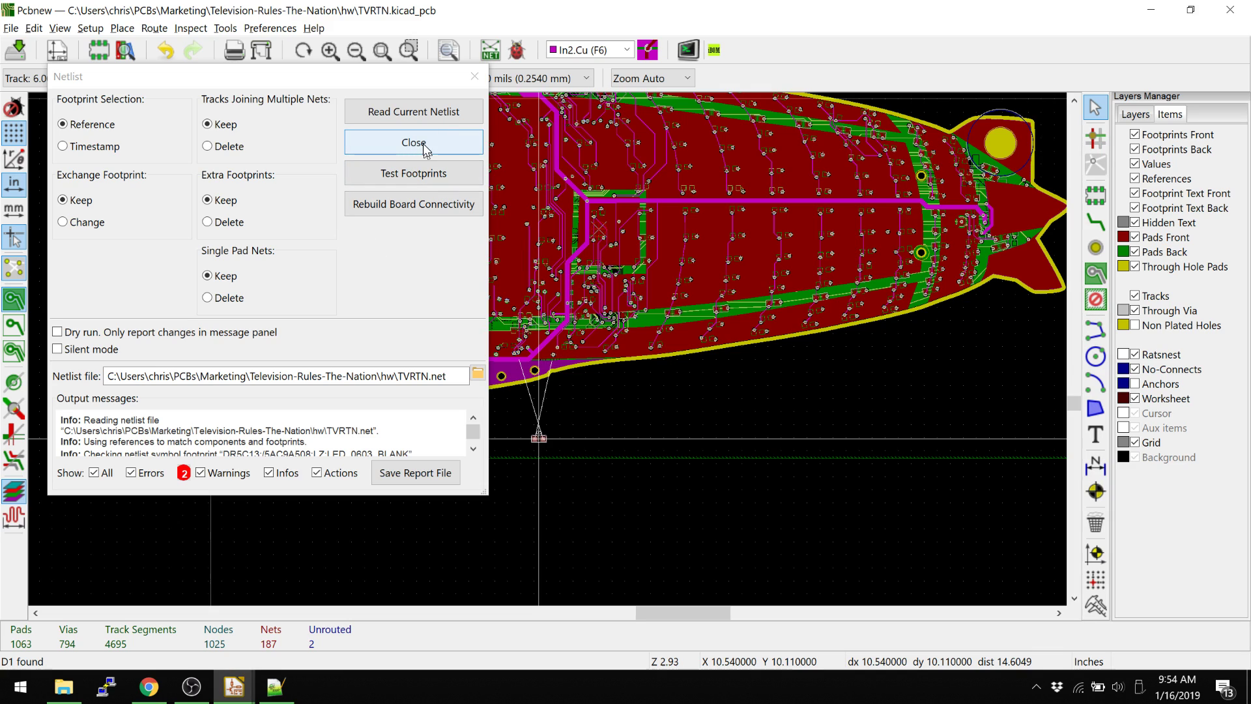
click(430, 142)
Place the newly imported diode footprint D5 in the empty area just below the board outline.
scroll(615, 508, up, 5)
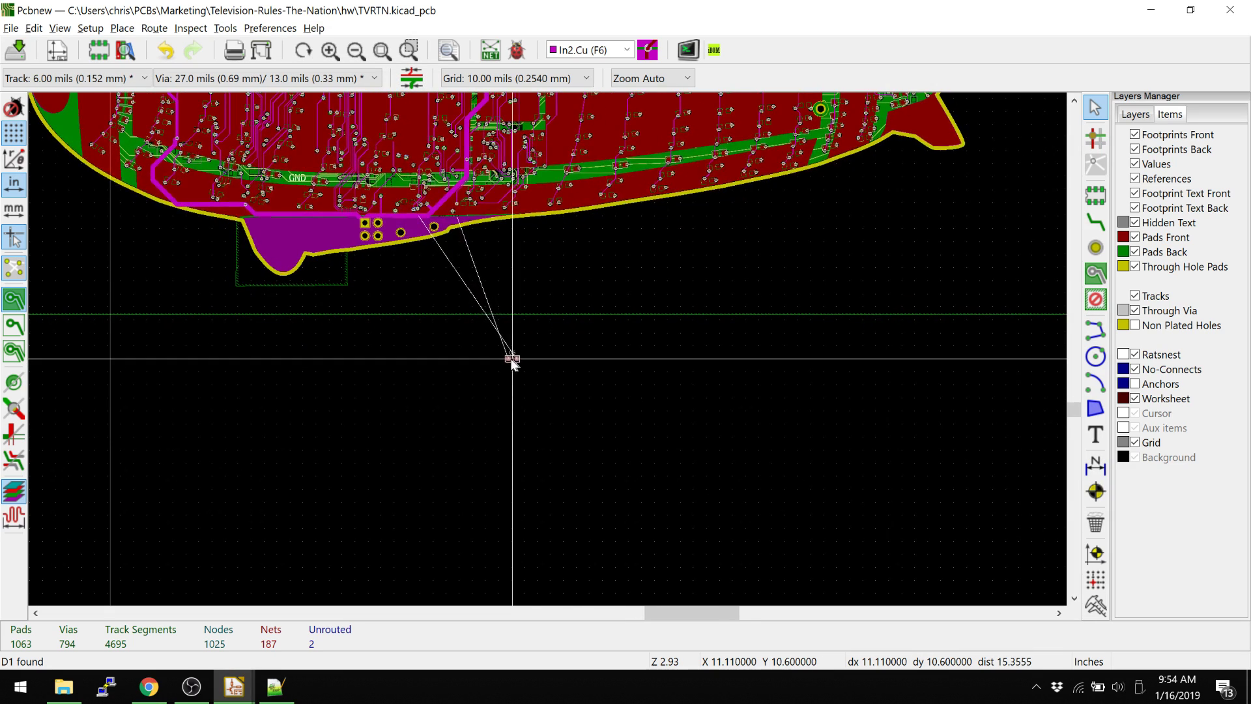
scroll(431, 322, down, 7)
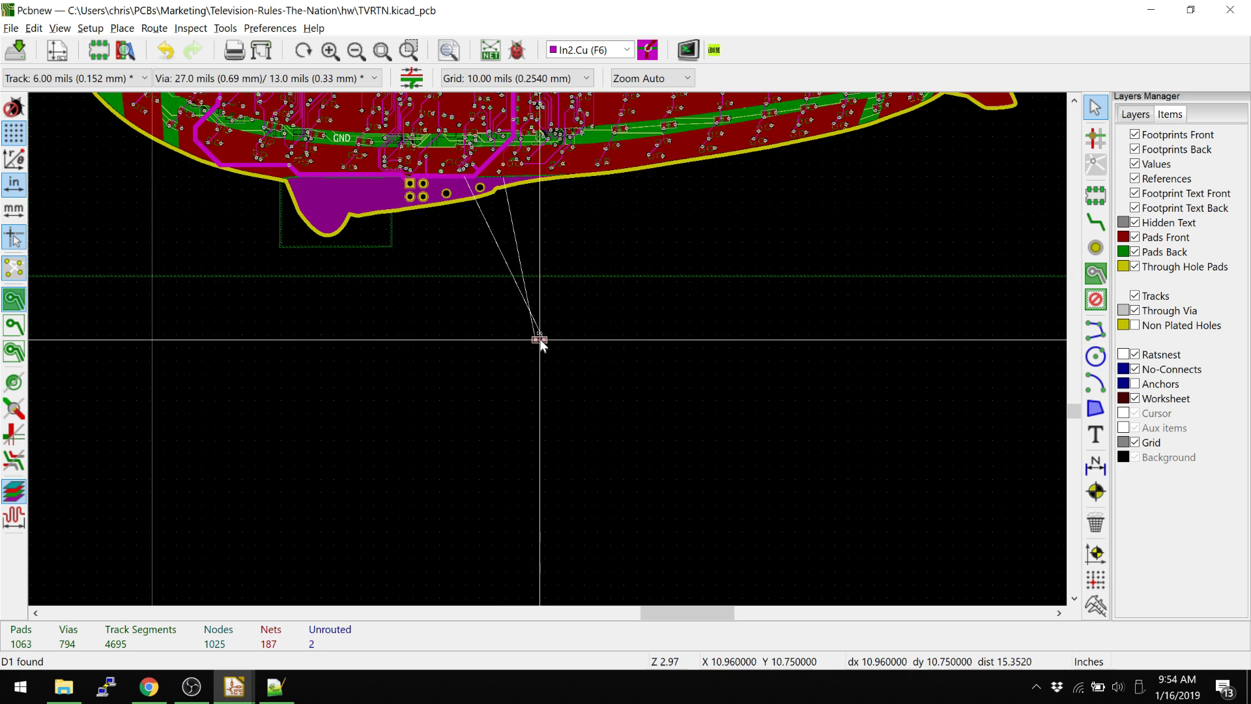
scroll(547, 346, up, 5)
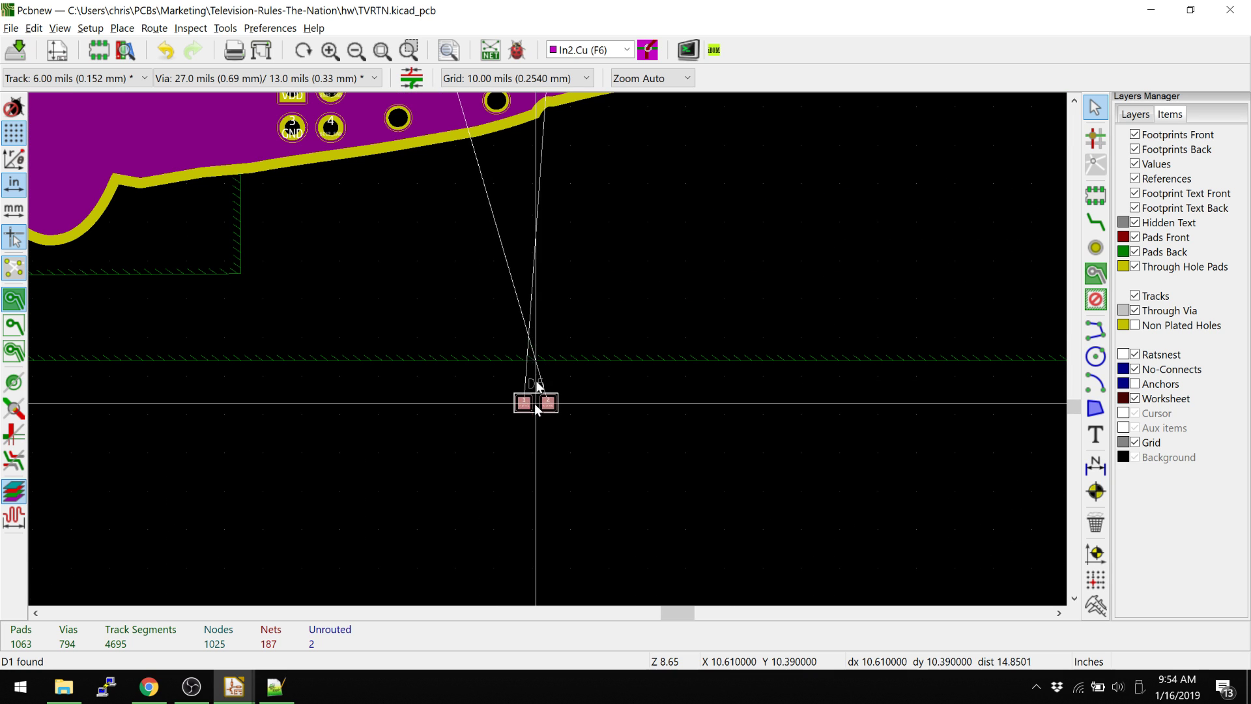
scroll(558, 248, up, 3)
click(549, 355)
scroll(549, 355, down, 3)
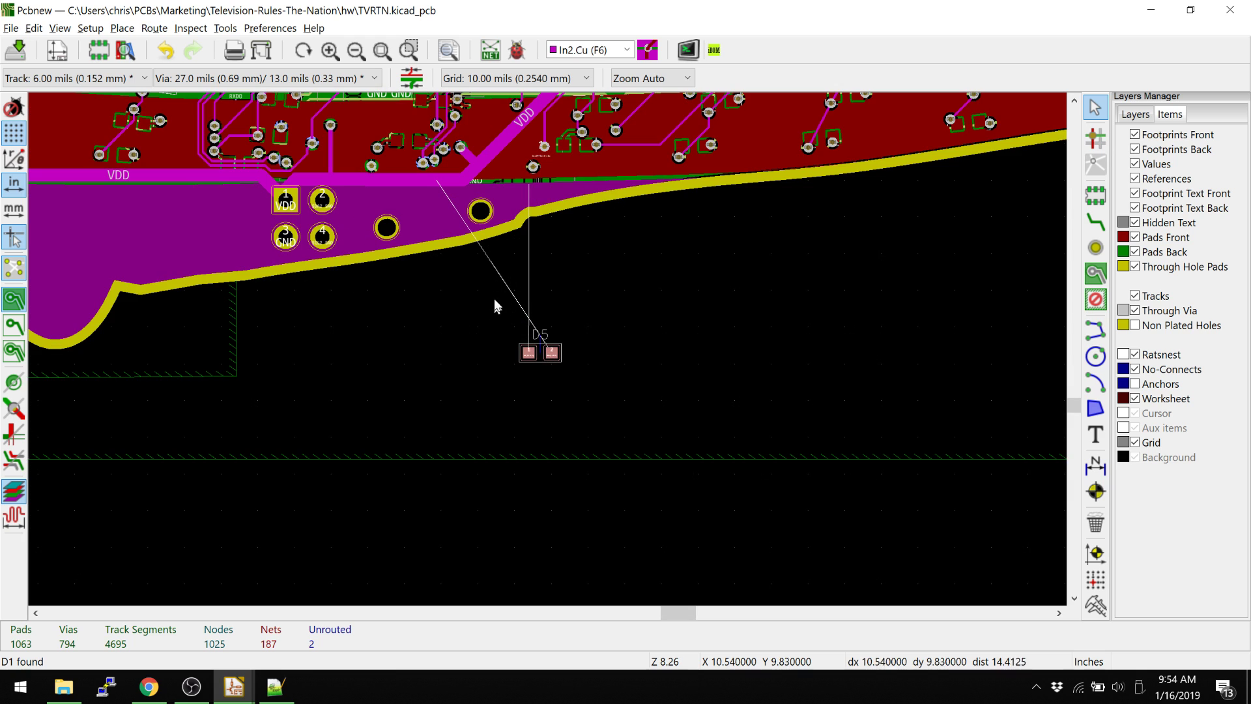
middle_drag(458, 332, 541, 318)
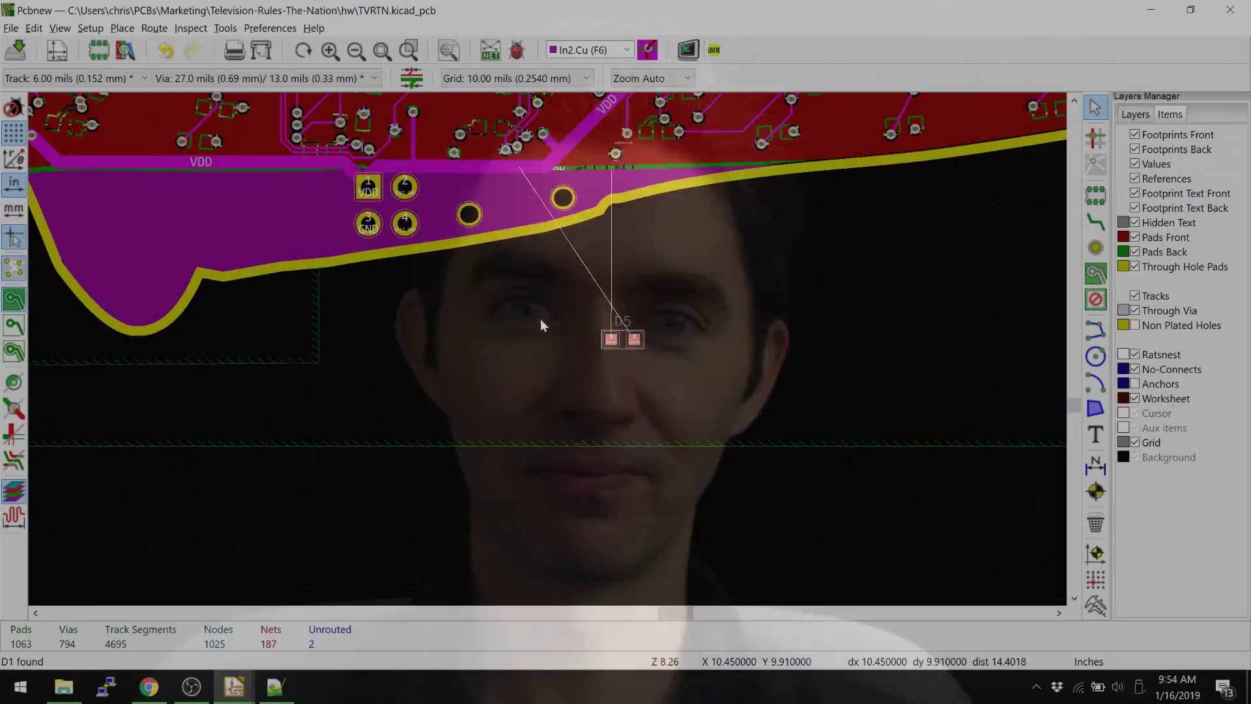
Switch back to Eeschema and place a copy of diode D5 between R27 and spark gap E1.
key(alt+Tab)
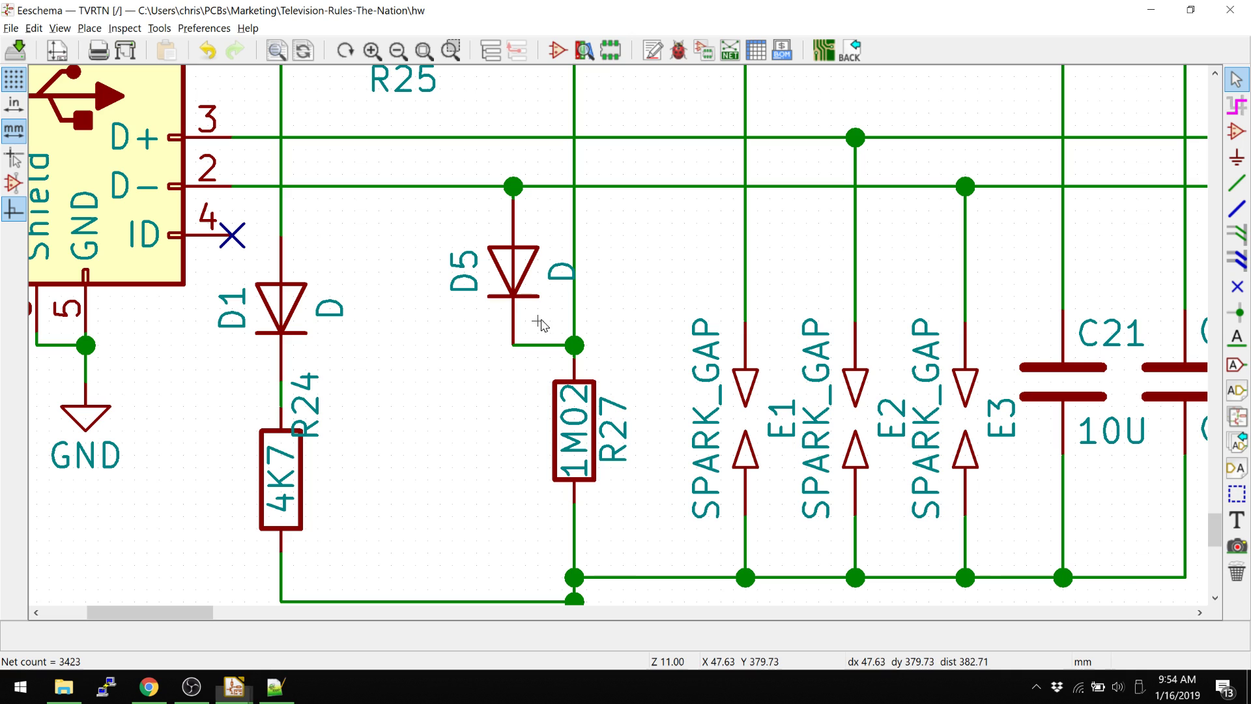
middle_drag(631, 313, 426, 270)
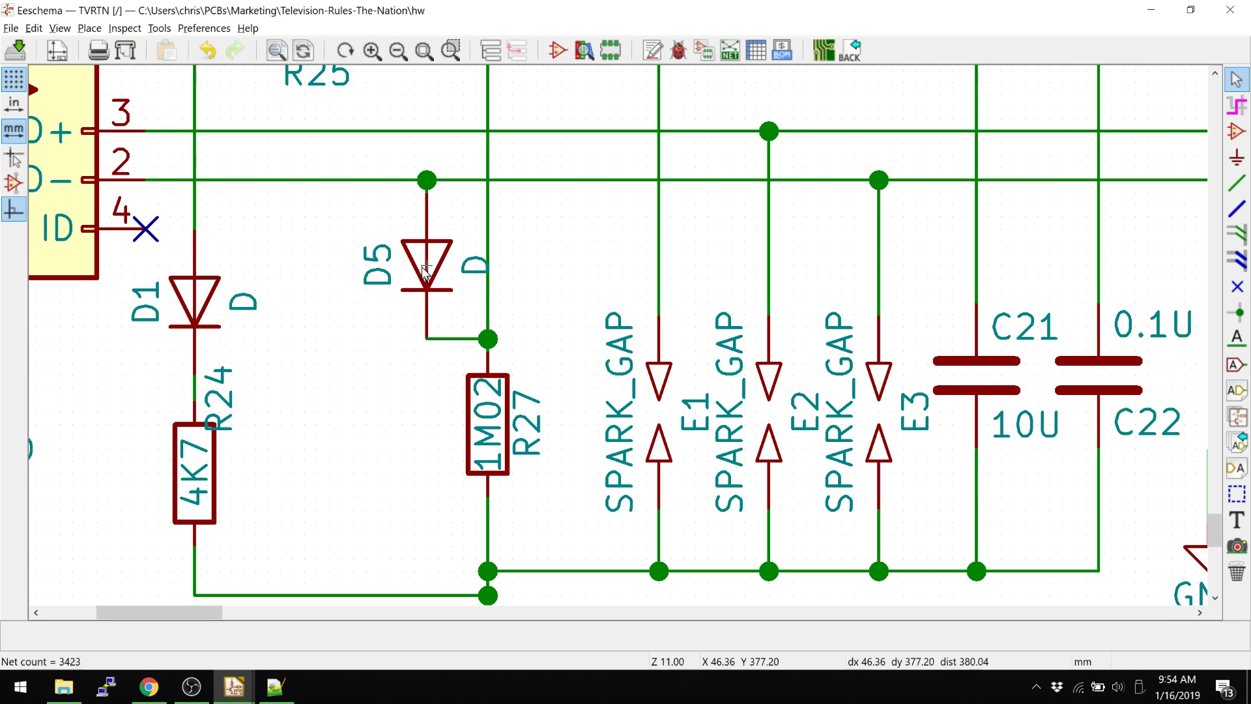
key(c)
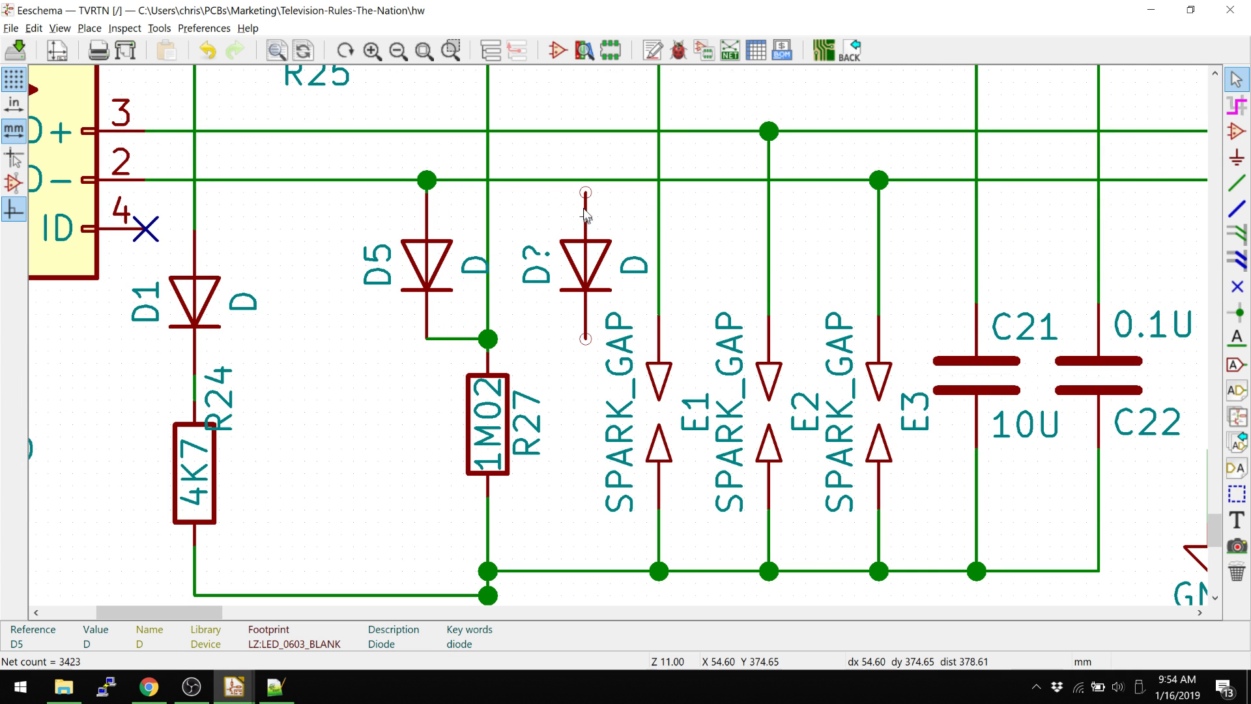
click(585, 215)
Wire the copied diode's anode up to the D+ line and its cathode down to the ground rail.
key(w)
click(585, 130)
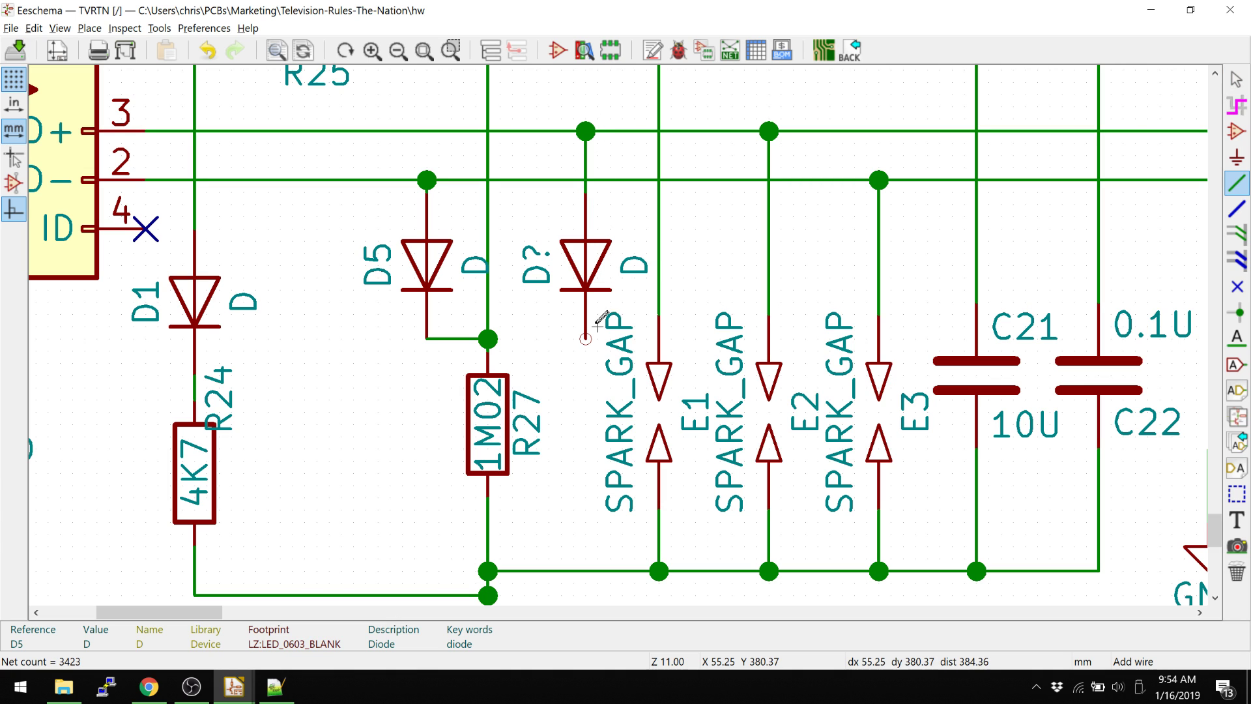
click(585, 338)
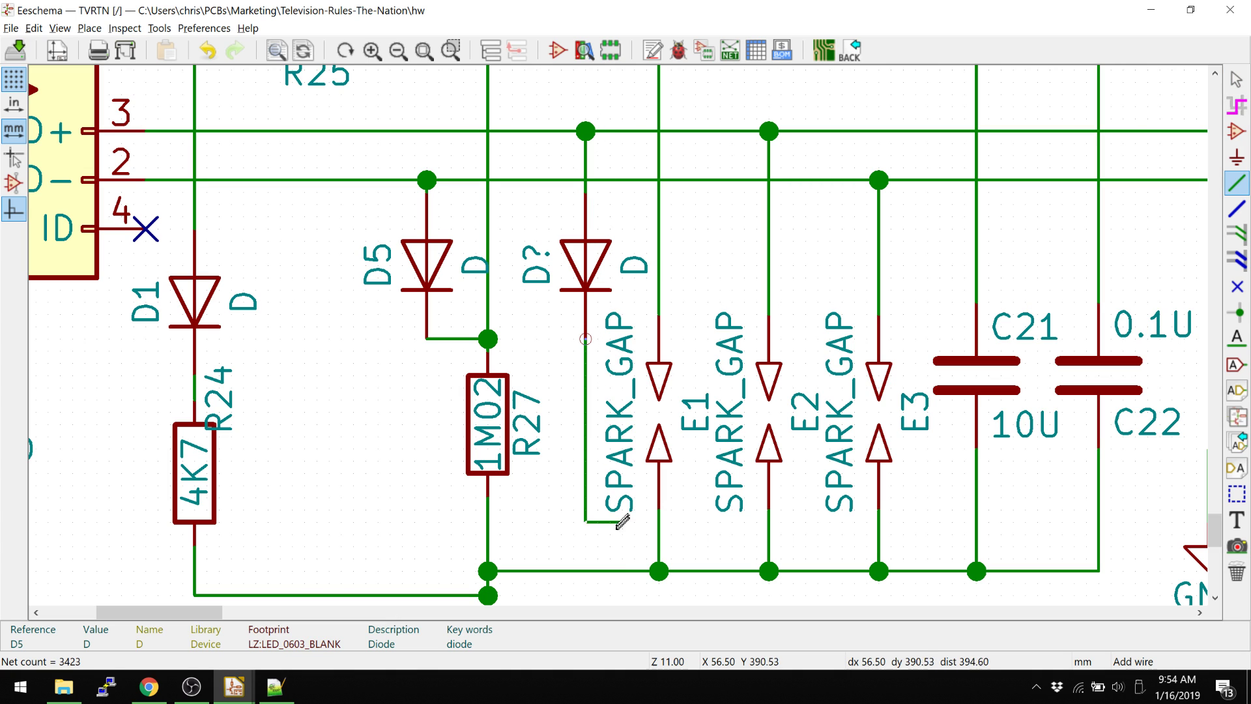
click(585, 571)
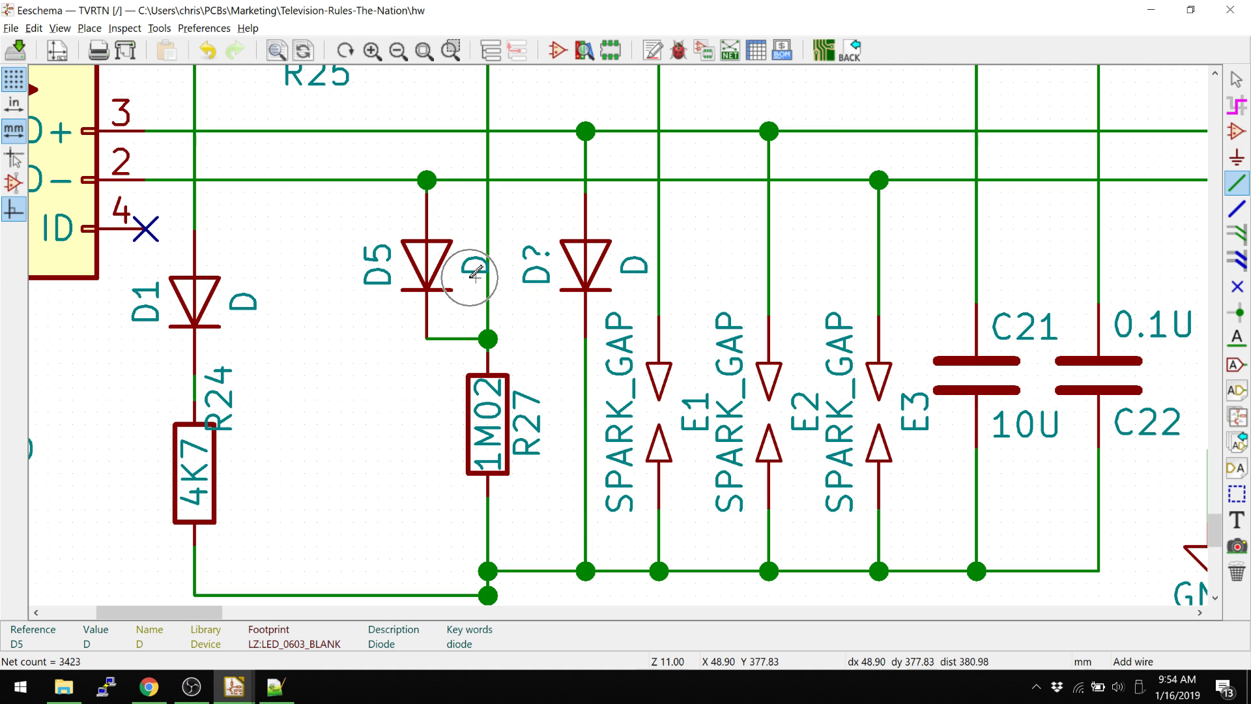
Save the schematic, dismiss the symbol library message and leave the wire tool.
key(ctrl+s)
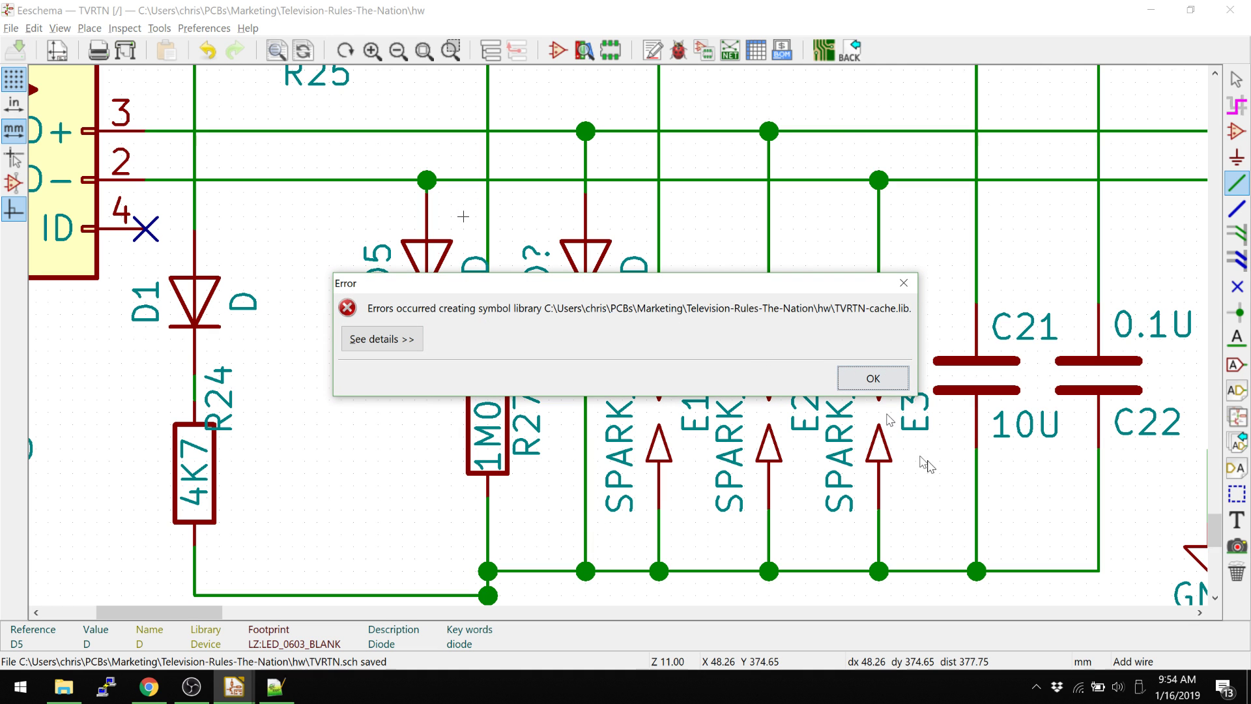
click(873, 386)
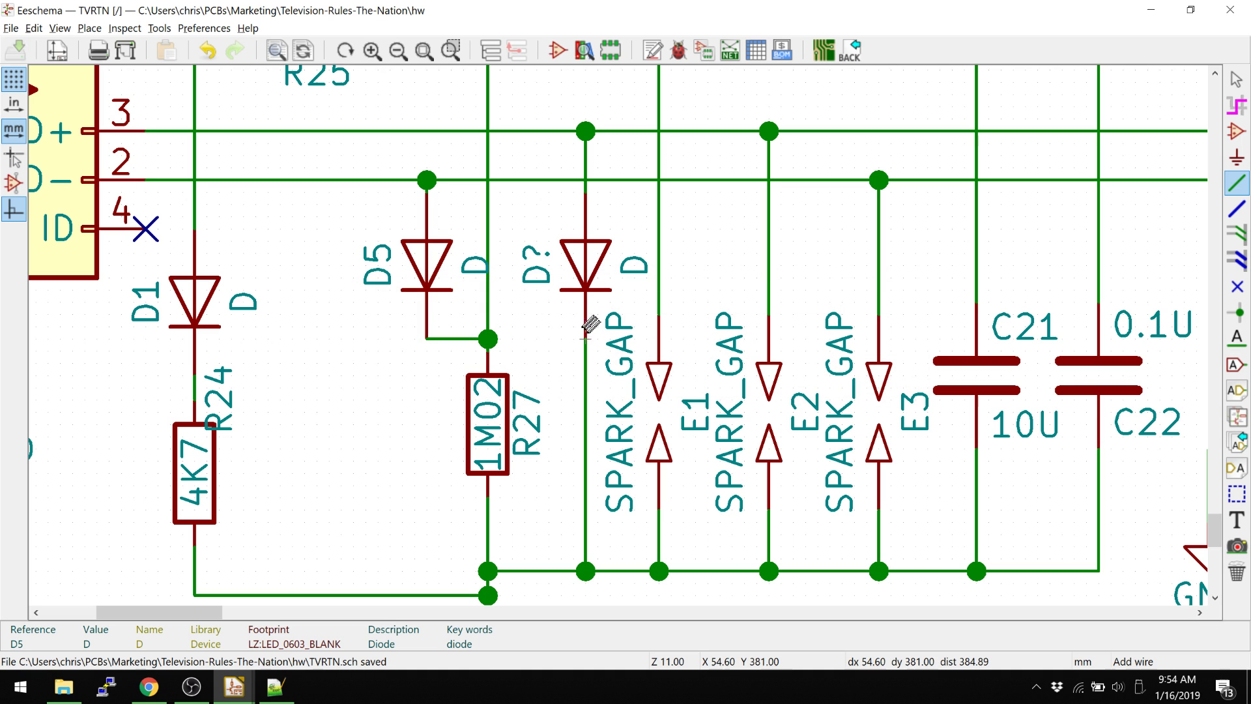
key(Escape)
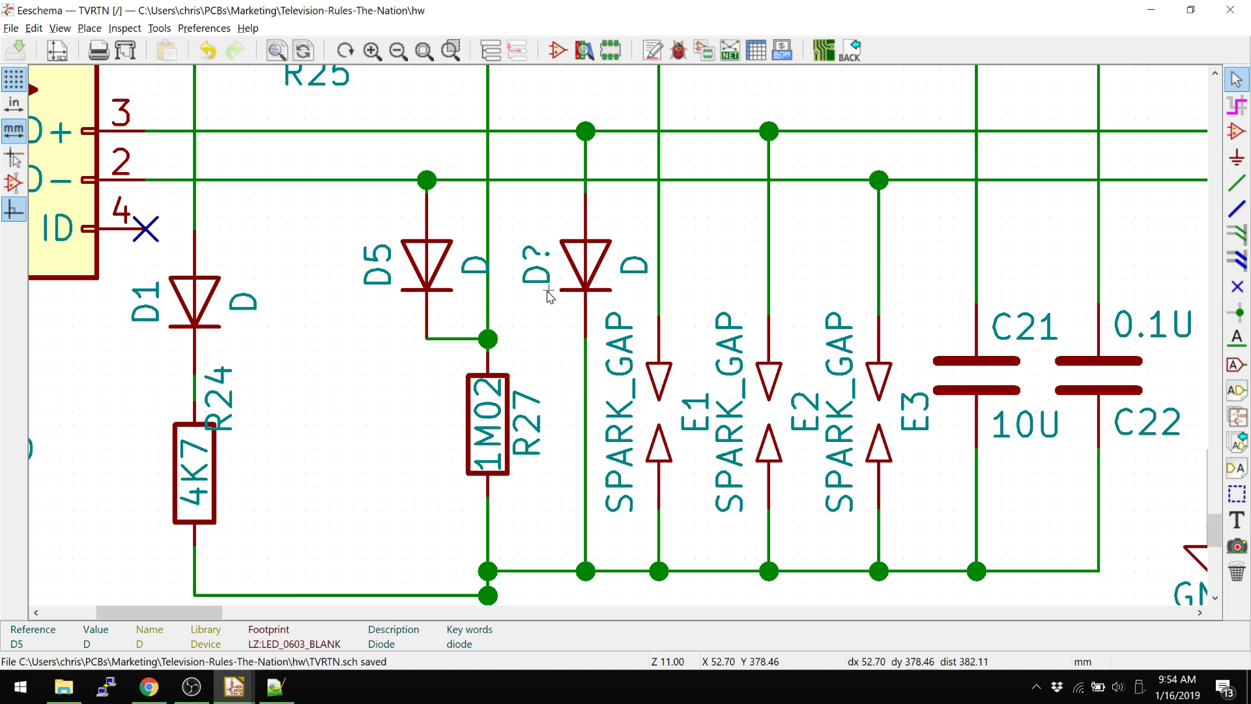
Start Update PCB from Schematic and annotate the unnumbered diode, keeping existing annotations and sorting components by Y position.
click(204, 28)
mouse_move(159, 29)
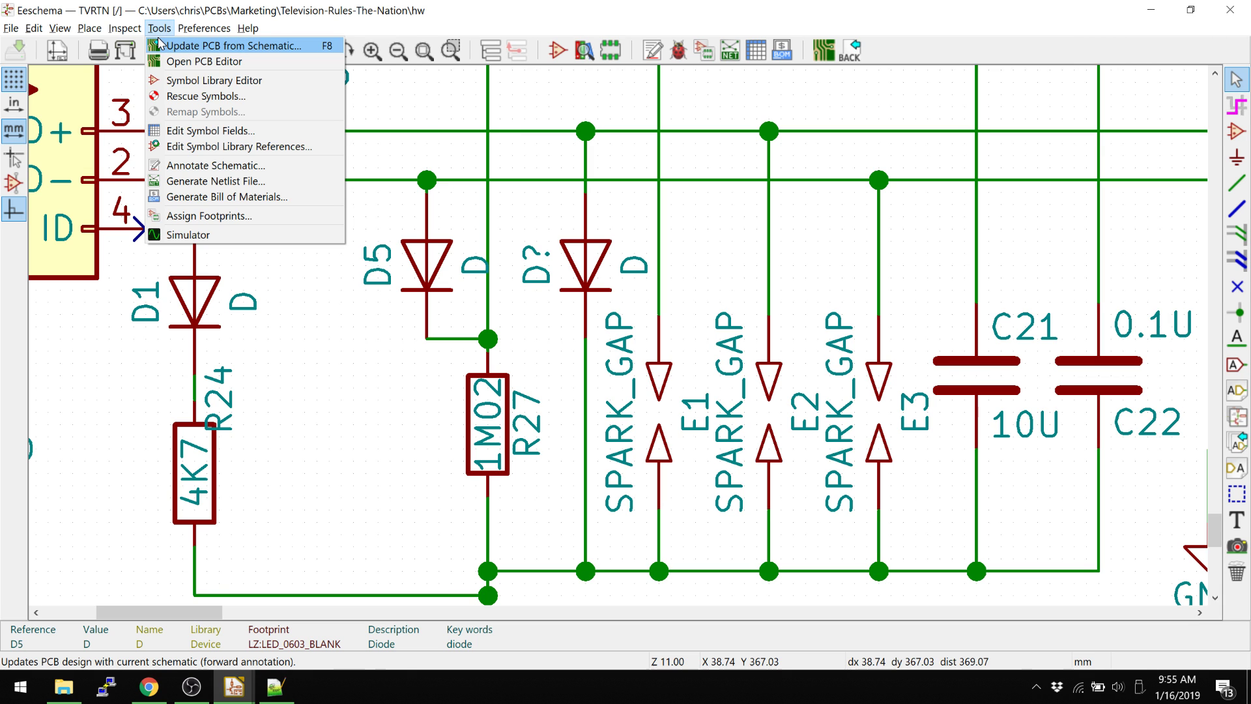
click(158, 44)
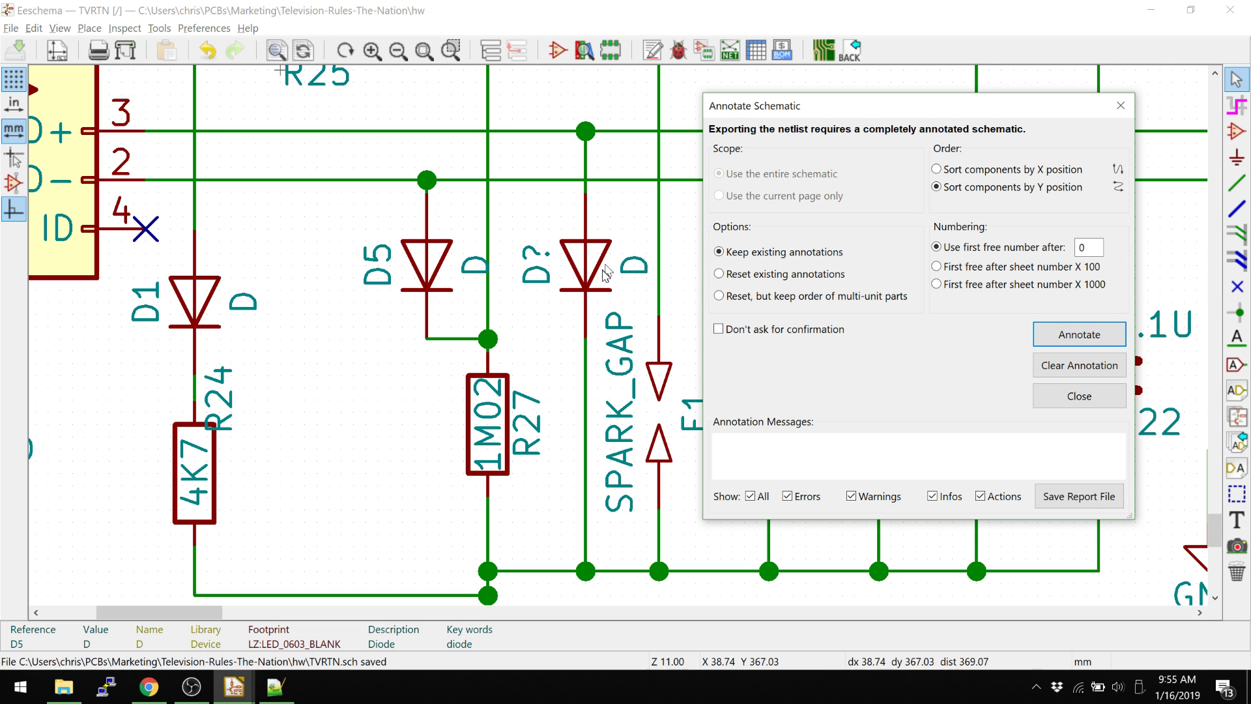
click(1079, 334)
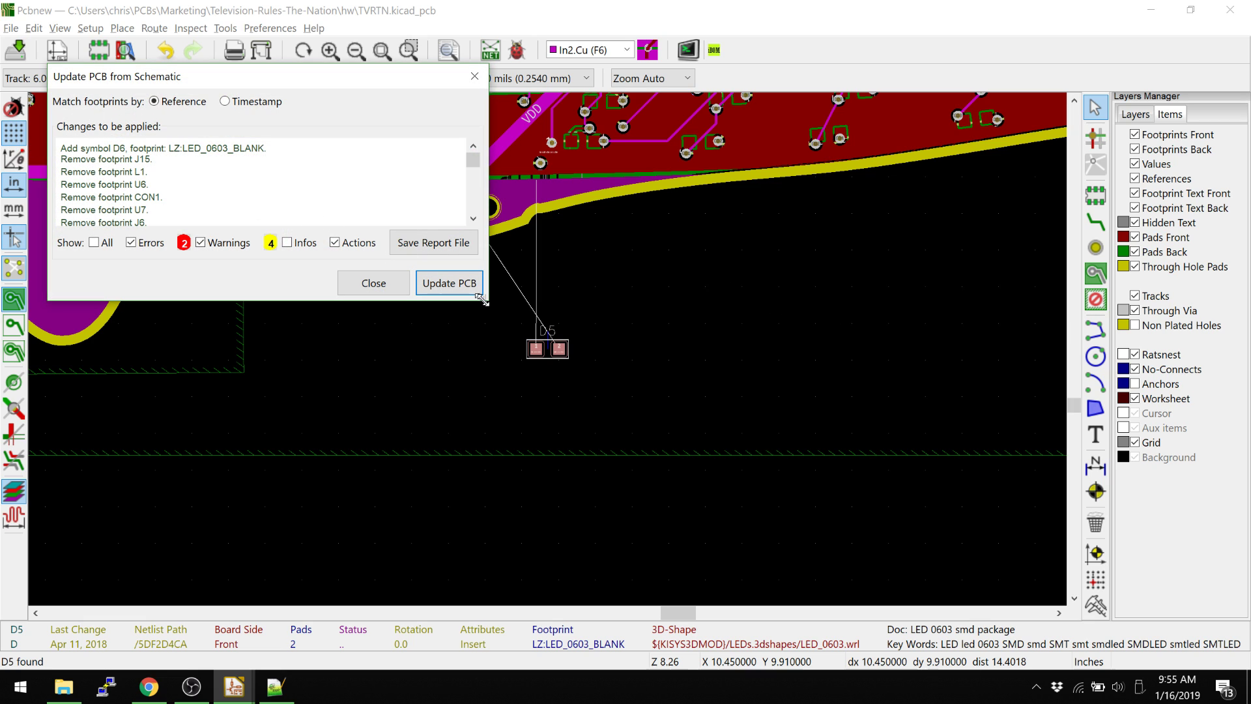
Review the pending changes matched by reference, apply them to the PCB and place the imported diode D6 beside D5 below the board.
drag(482, 298, 611, 511)
drag(602, 247, 608, 420)
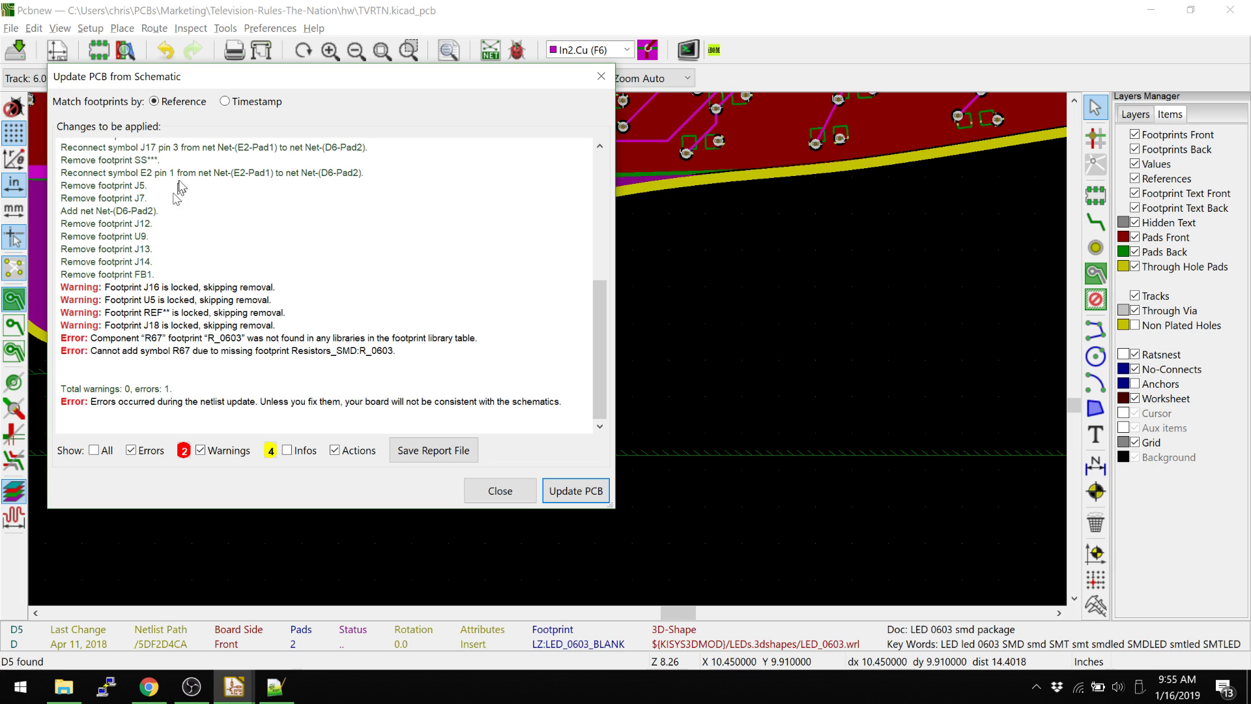
click(576, 490)
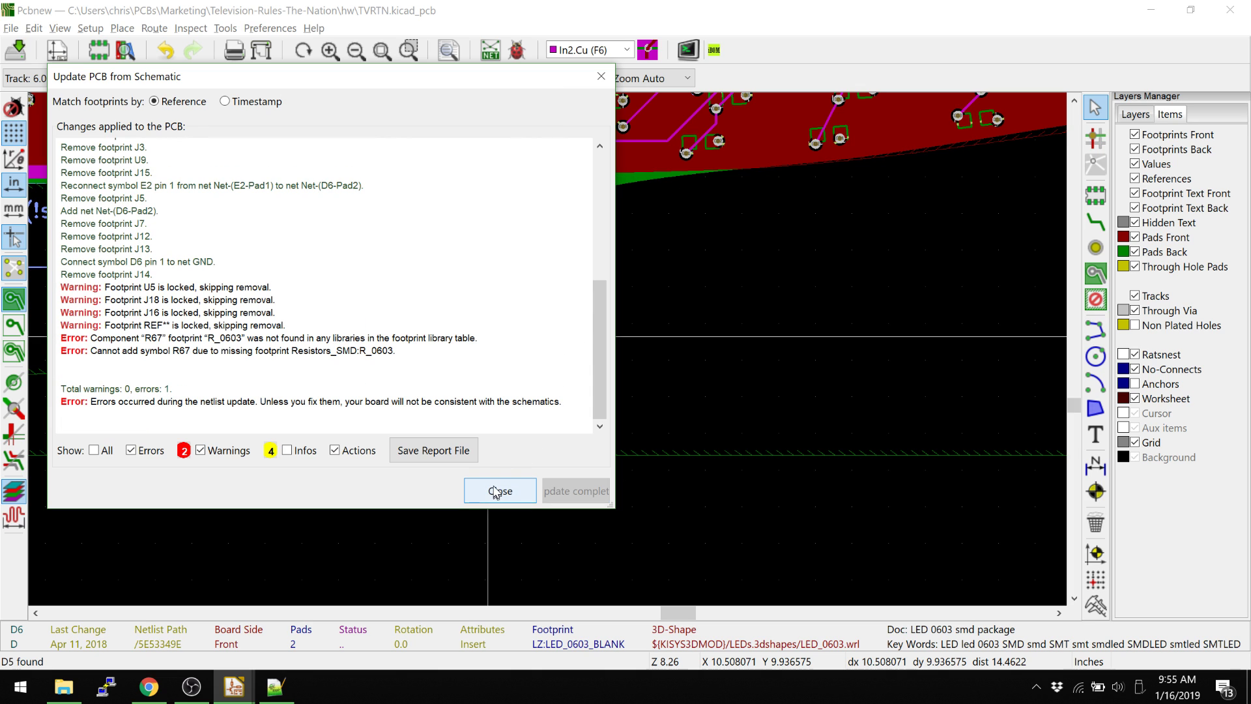
click(499, 490)
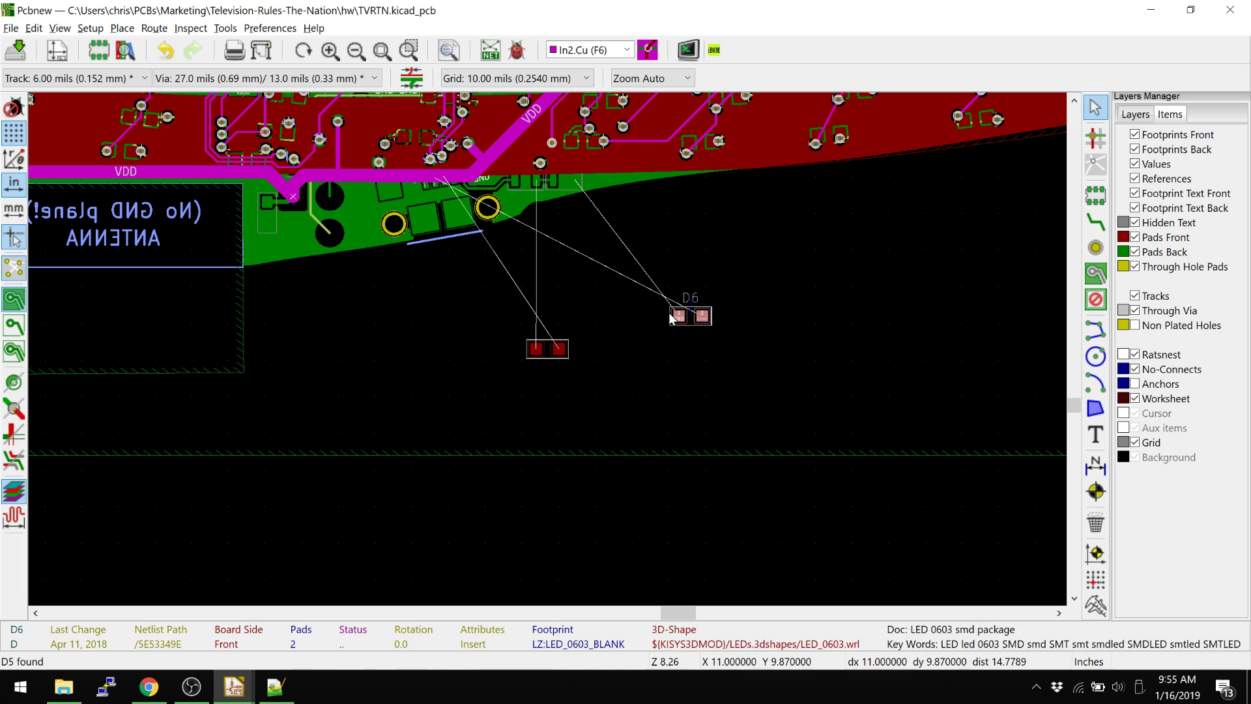
Examine the ratsnest connections between the two new diodes and the board, then clear the selection of D6.
scroll(547, 350, down, 2)
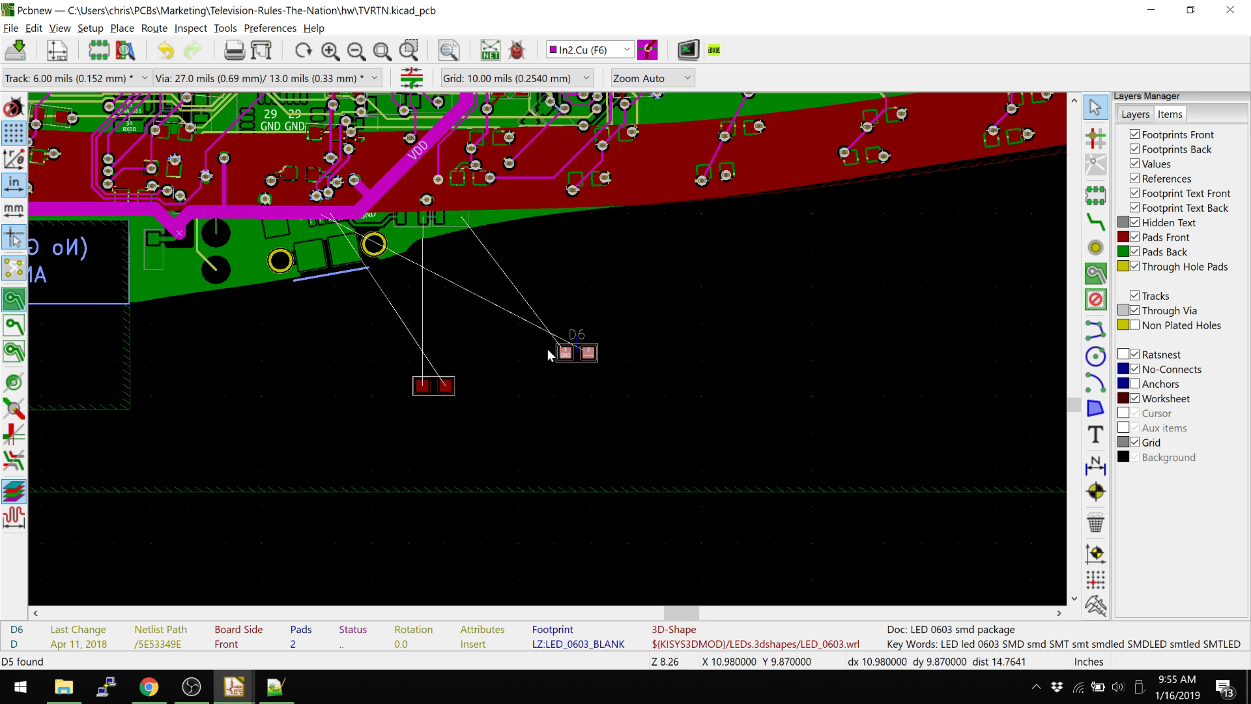
scroll(547, 349, down, 3)
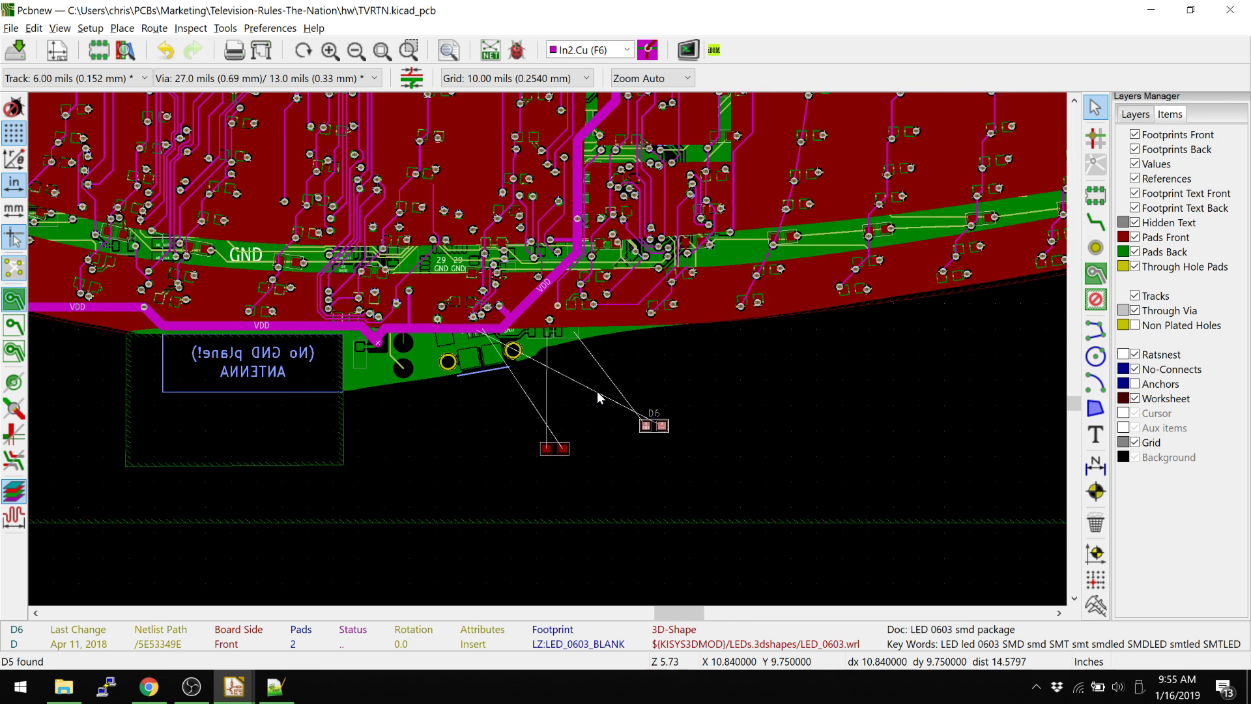
scroll(547, 349, down, 1)
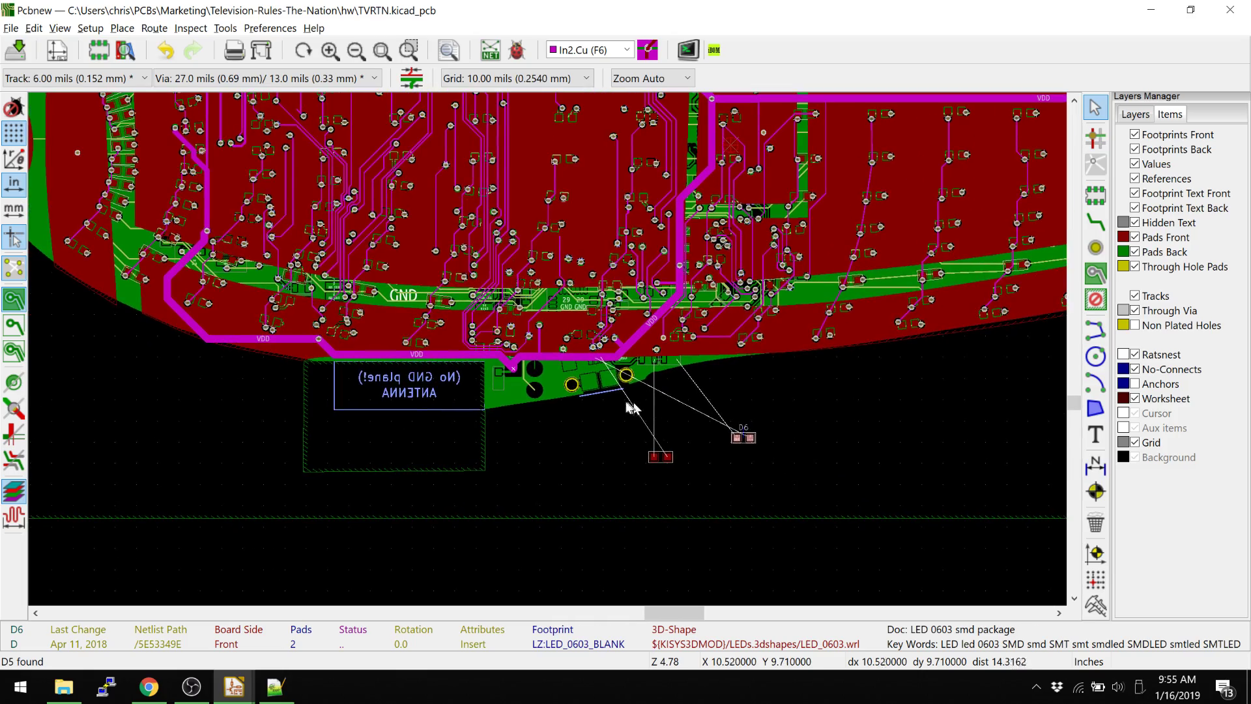
scroll(551, 389, down, 3)
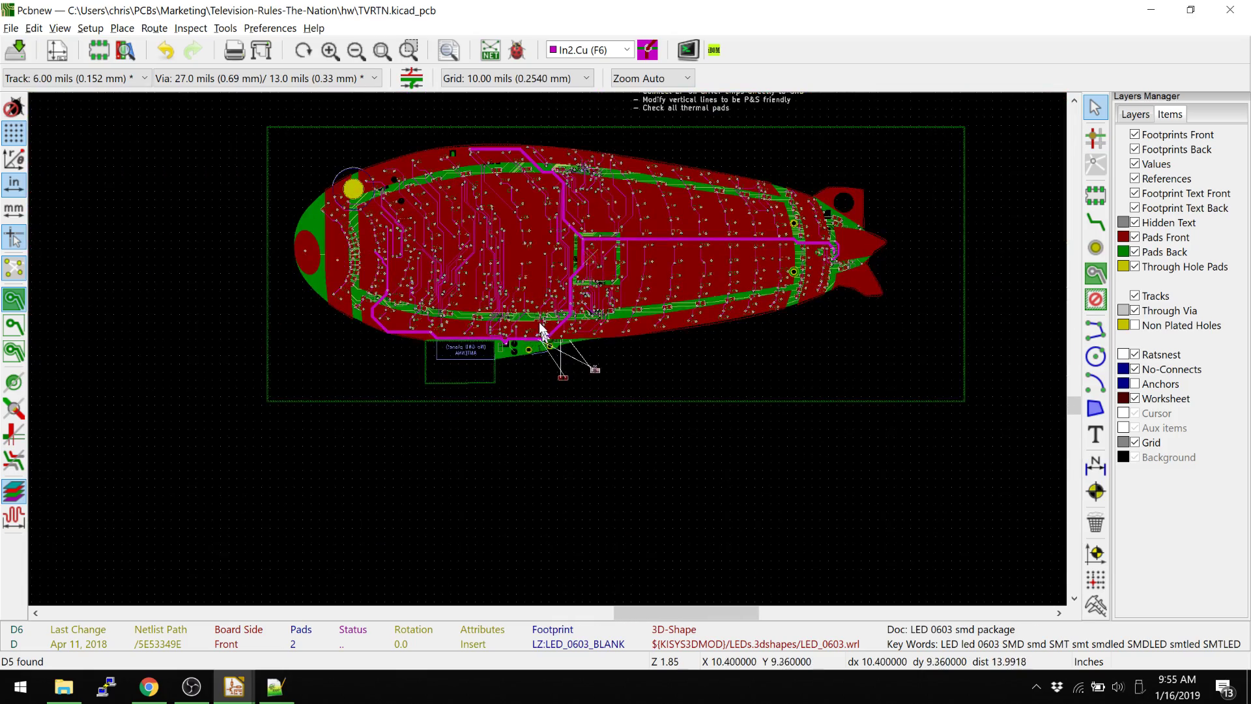
scroll(544, 391, up, 4)
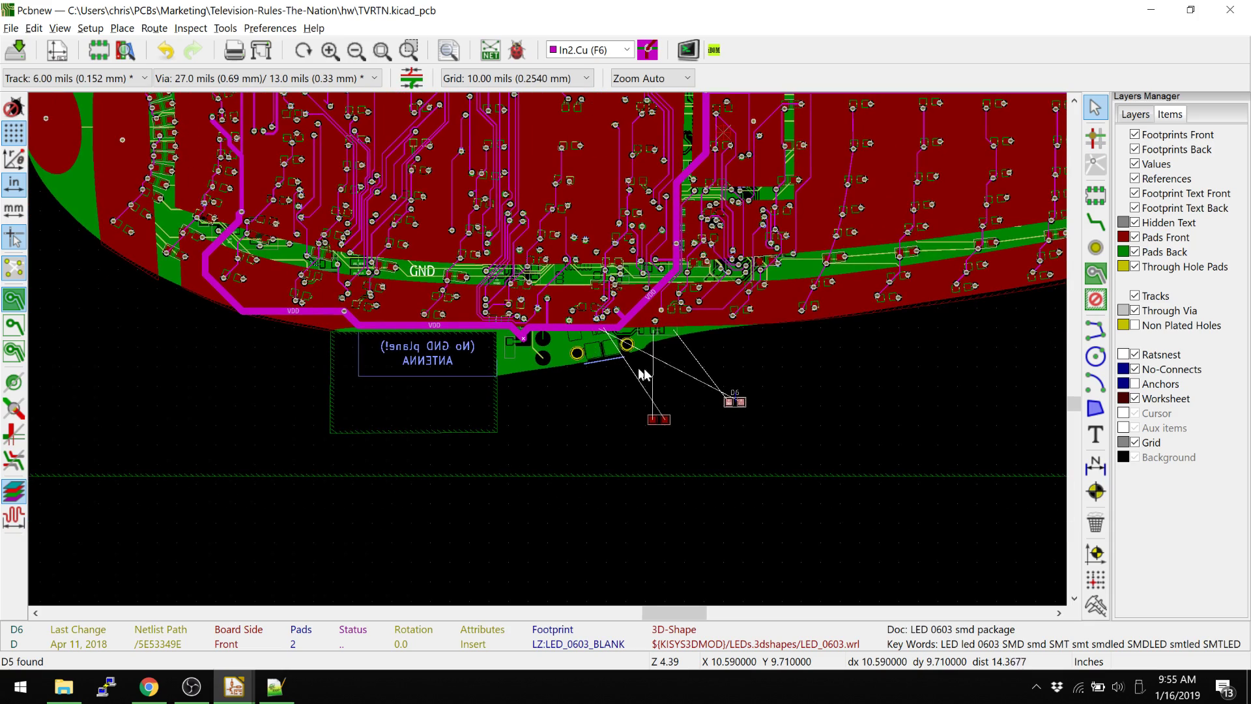
scroll(549, 342, up, 2)
scroll(548, 350, down, 2)
middle_drag(547, 349, 604, 402)
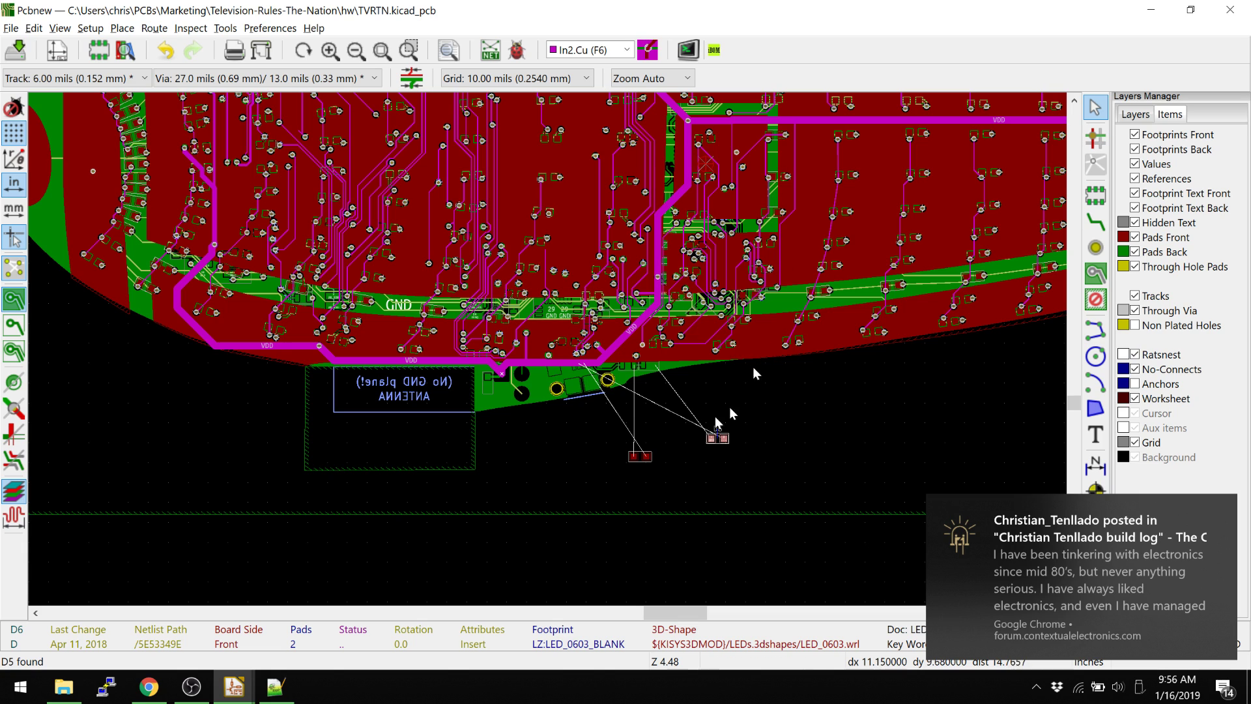
click(260, 412)
middle_drag(260, 412, 382, 469)
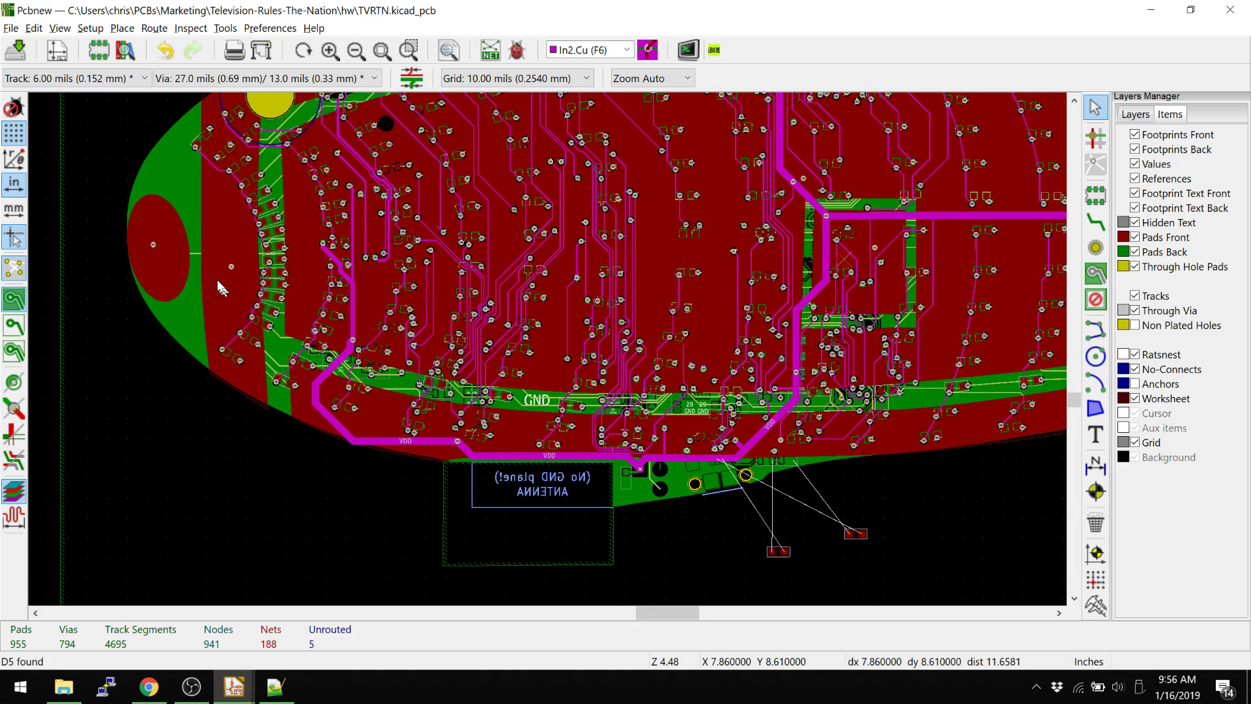
Check the Move and Place lock setting in the footprint properties of the M6 mounting hole near the board's nose, without changing anything.
scroll(223, 277, right, 5)
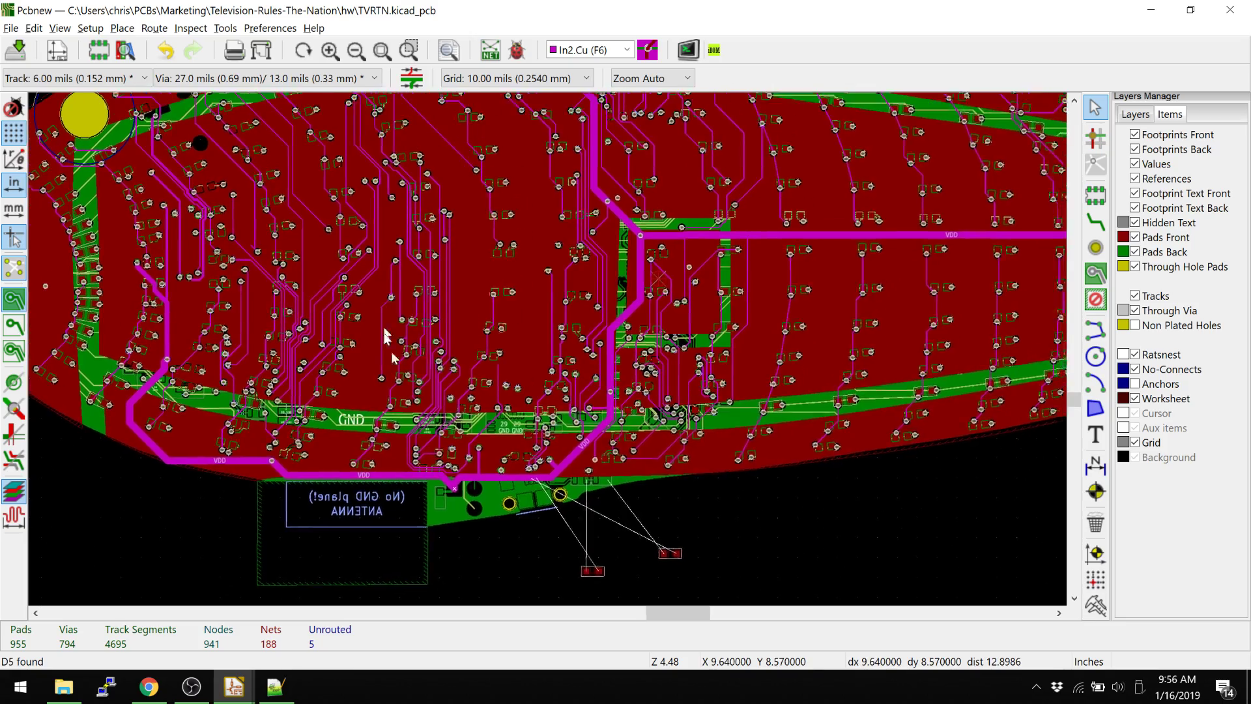
scroll(387, 336, down, 3)
scroll(235, 215, up, 5)
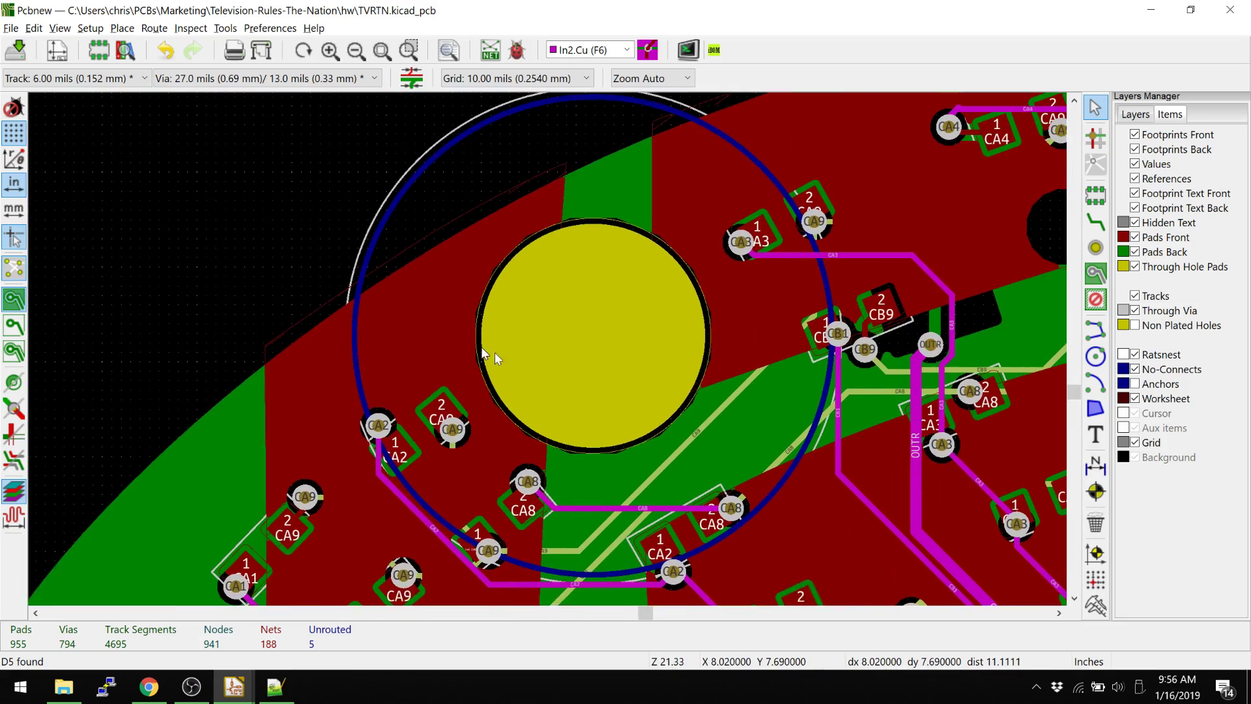
scroll(551, 335, down, 3)
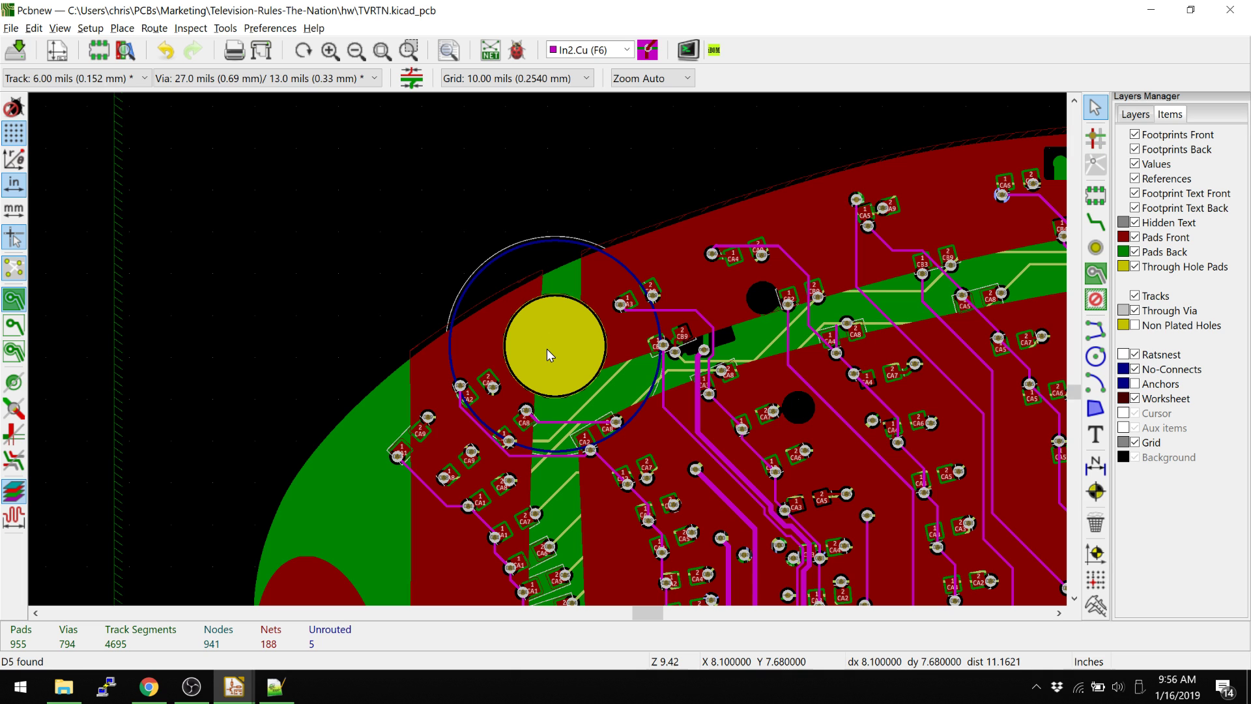
right_click(555, 346)
key(Escape)
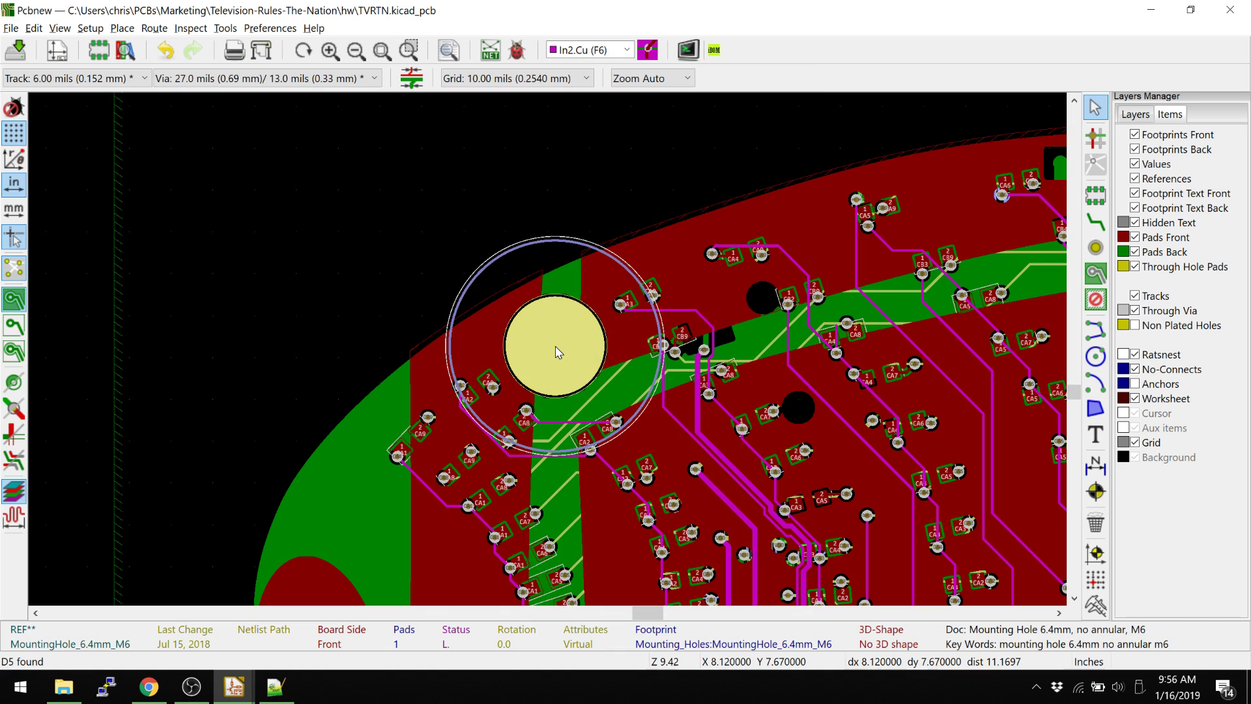
double_click(555, 351)
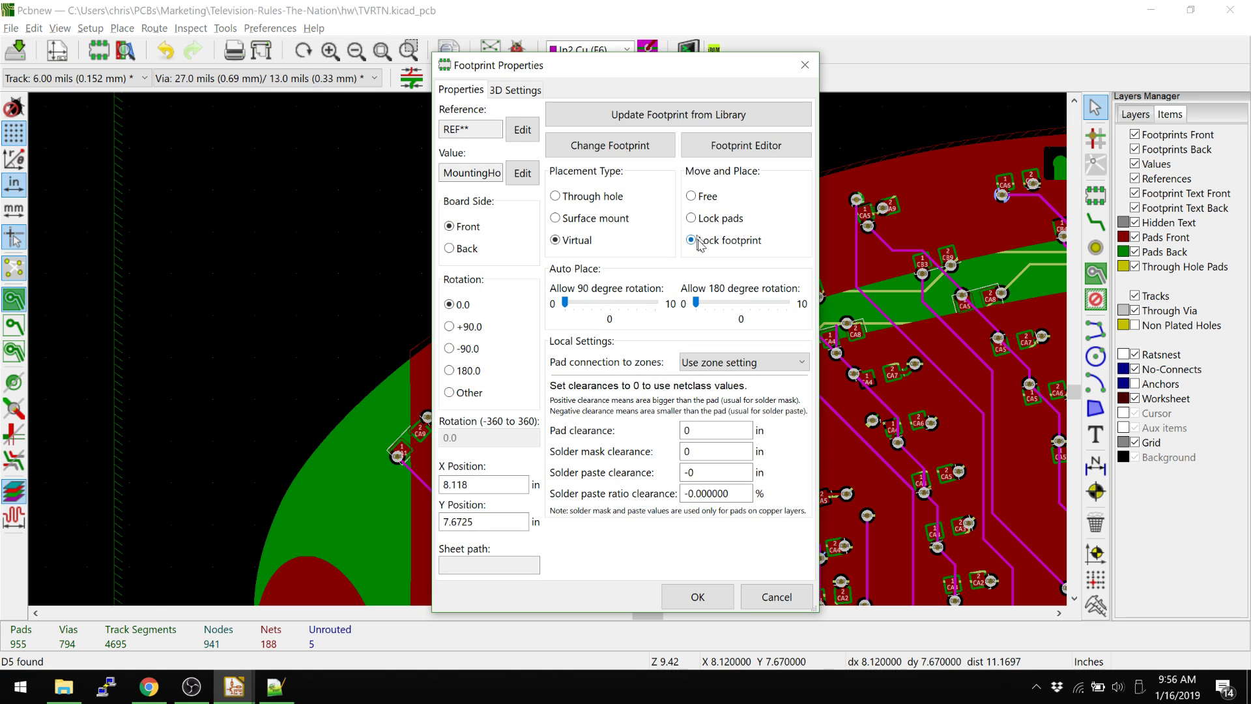
click(776, 596)
Examine the mounting hole up close and the surrounding front section of the board.
scroll(680, 524, down, 4)
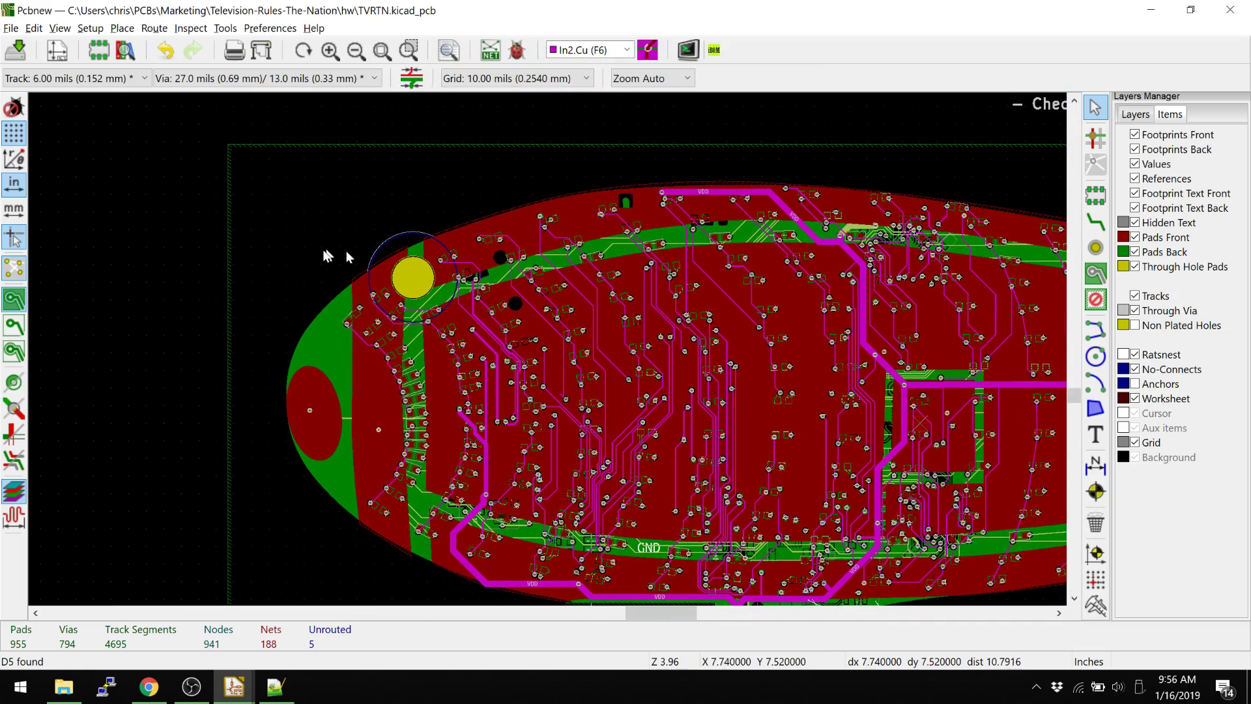
scroll(642, 315, up, 1)
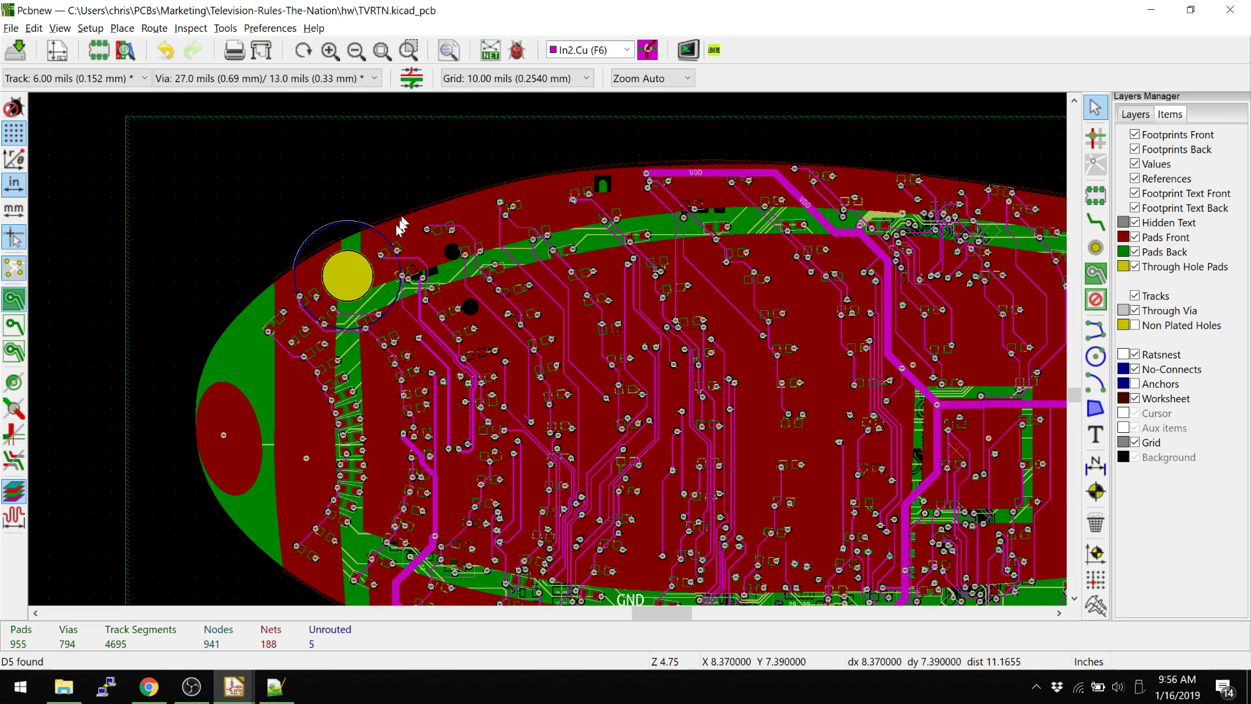
scroll(352, 259, up, 1)
scroll(547, 349, up, 5)
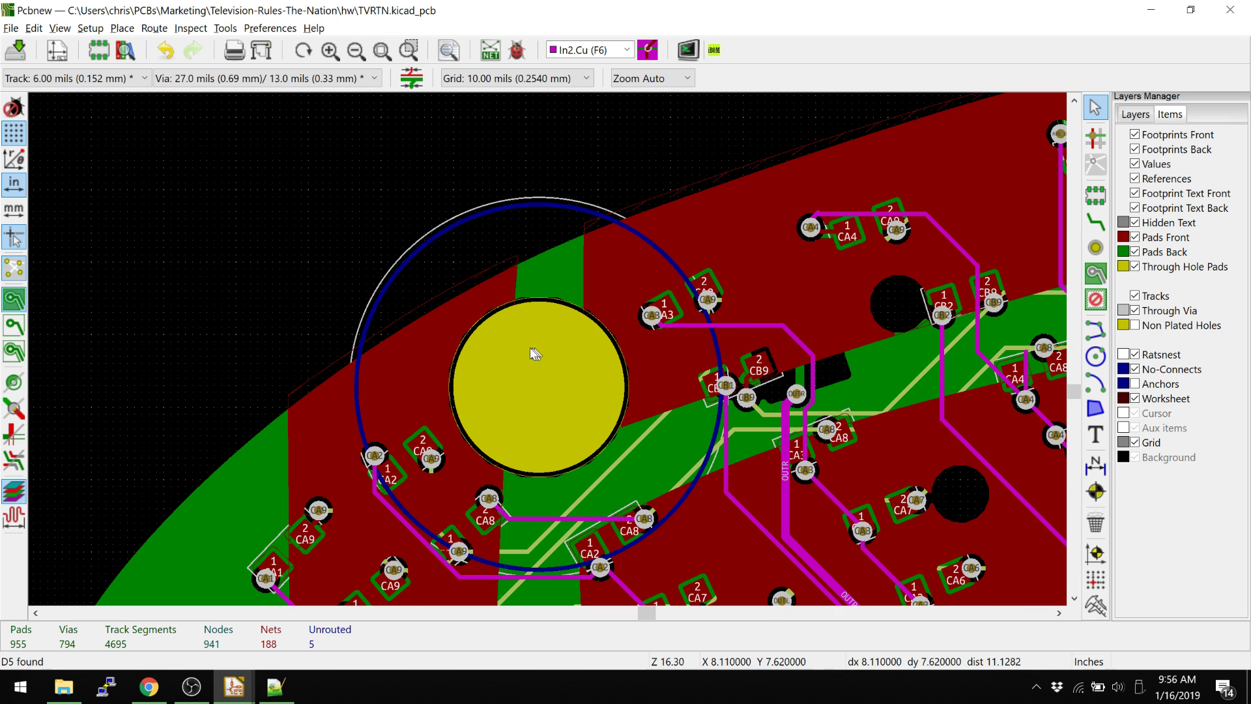
scroll(367, 300, down, 5)
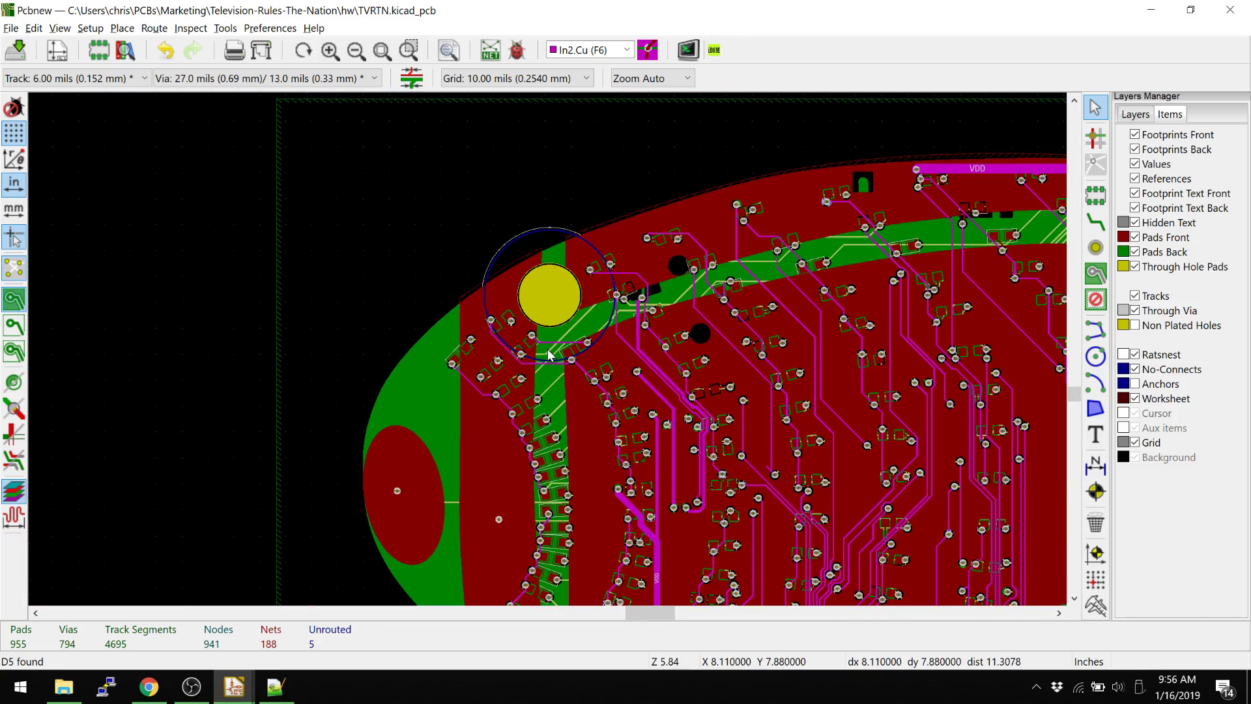
middle_drag(547, 355, 481, 368)
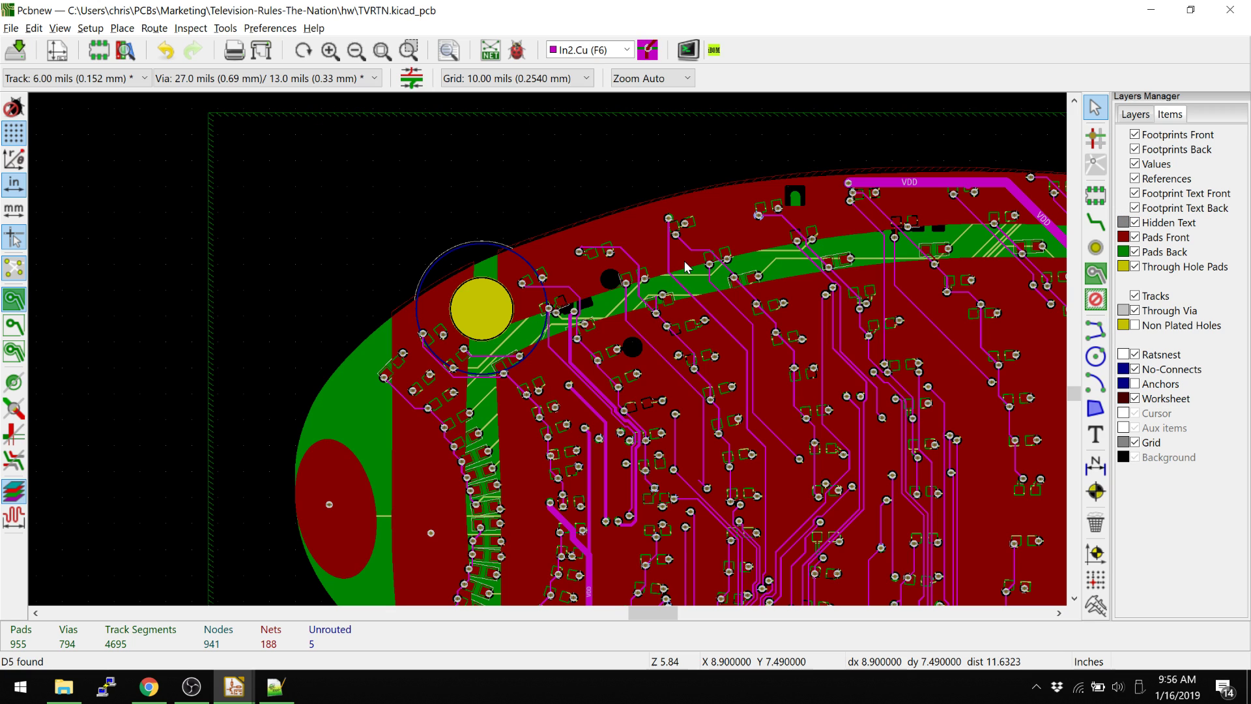
middle_drag(710, 337, 557, 327)
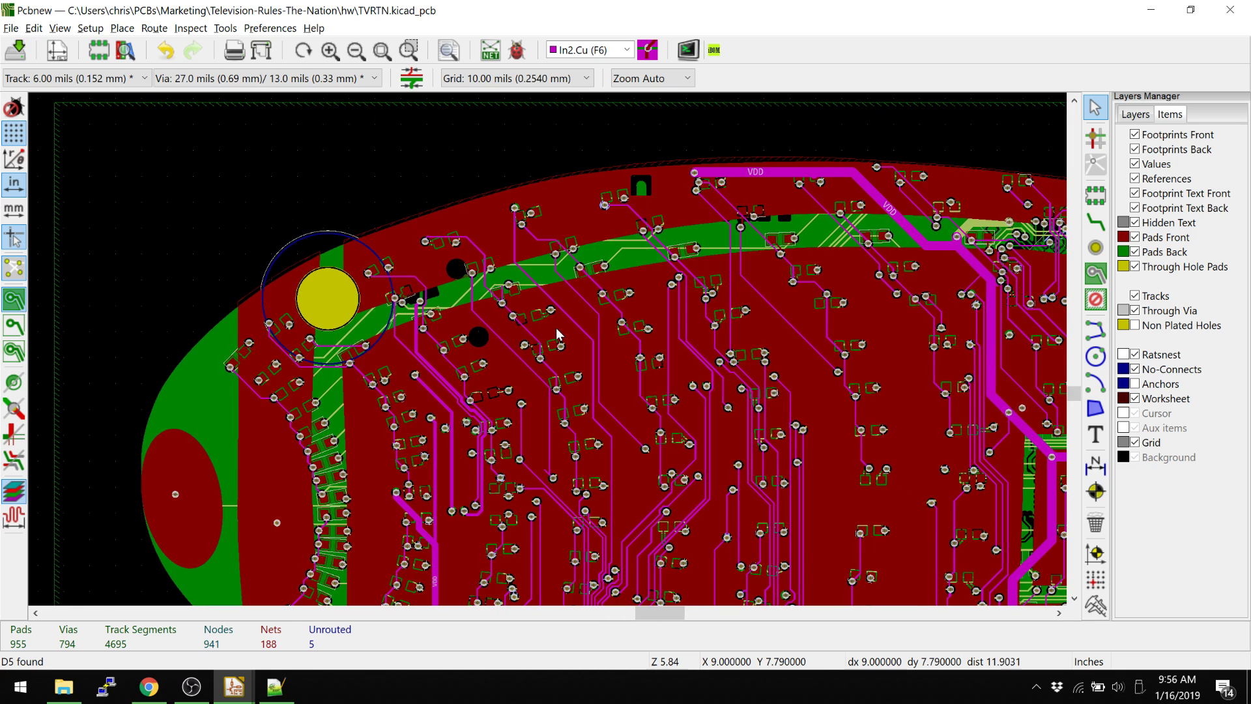
middle_drag(661, 333, 643, 336)
key(alt)
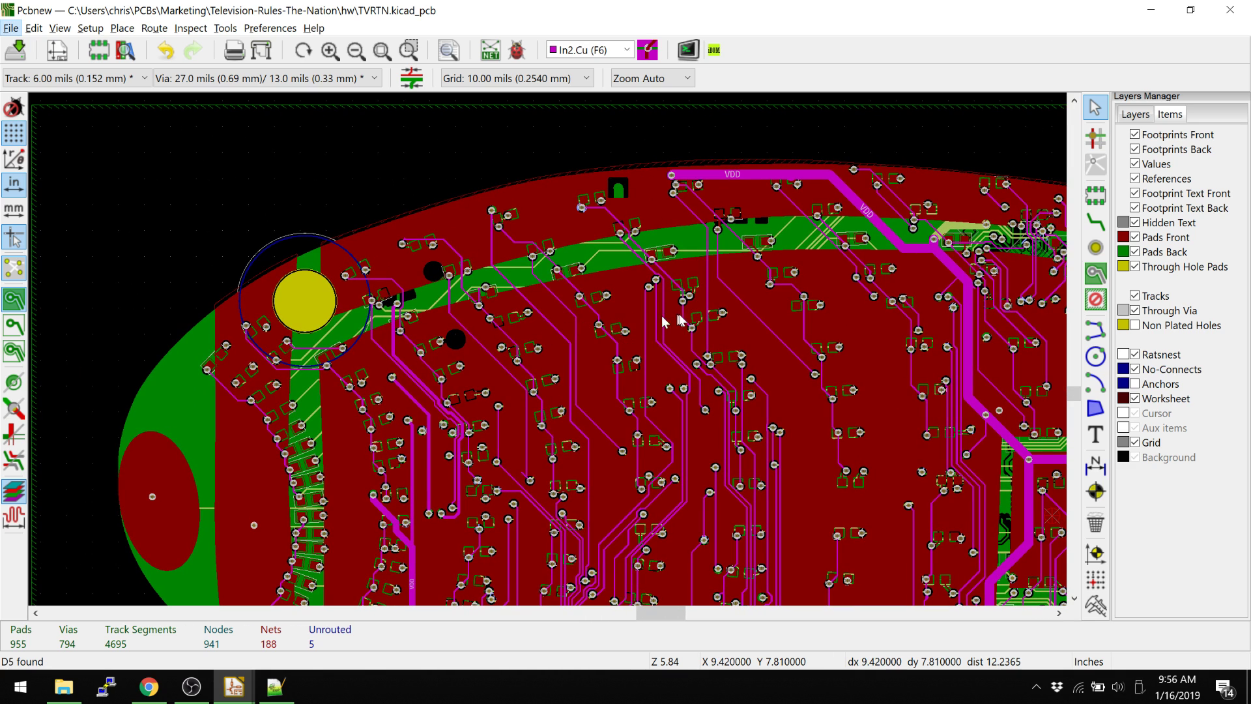